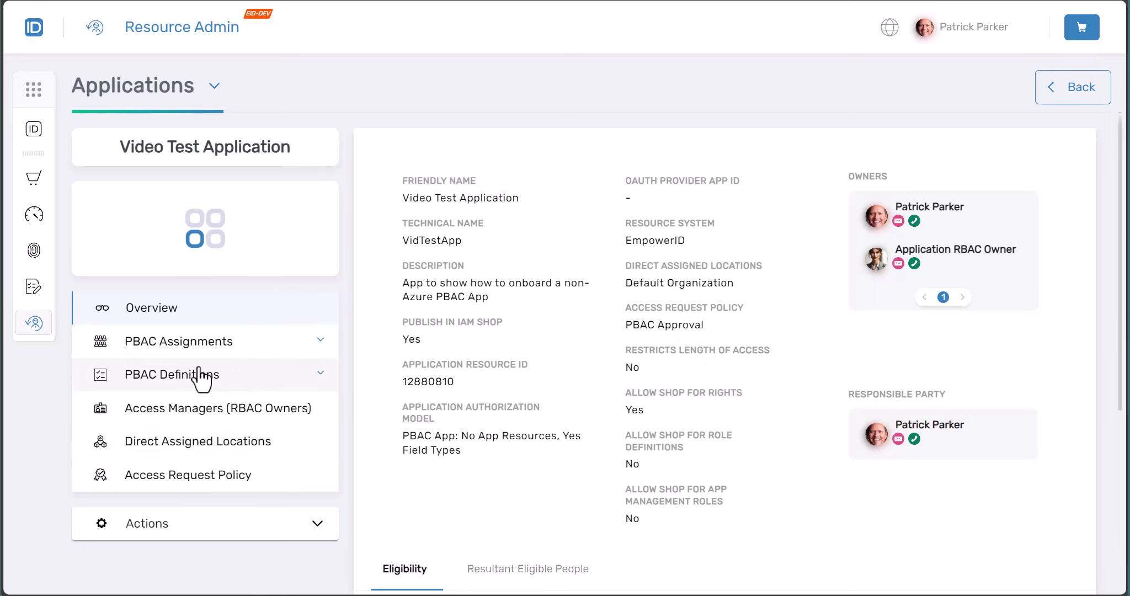
# - Open Video Test Application's empty PBAC Resource Types list under PBAC Definitions and App Owned Field Types
pyautogui.click(203, 380)
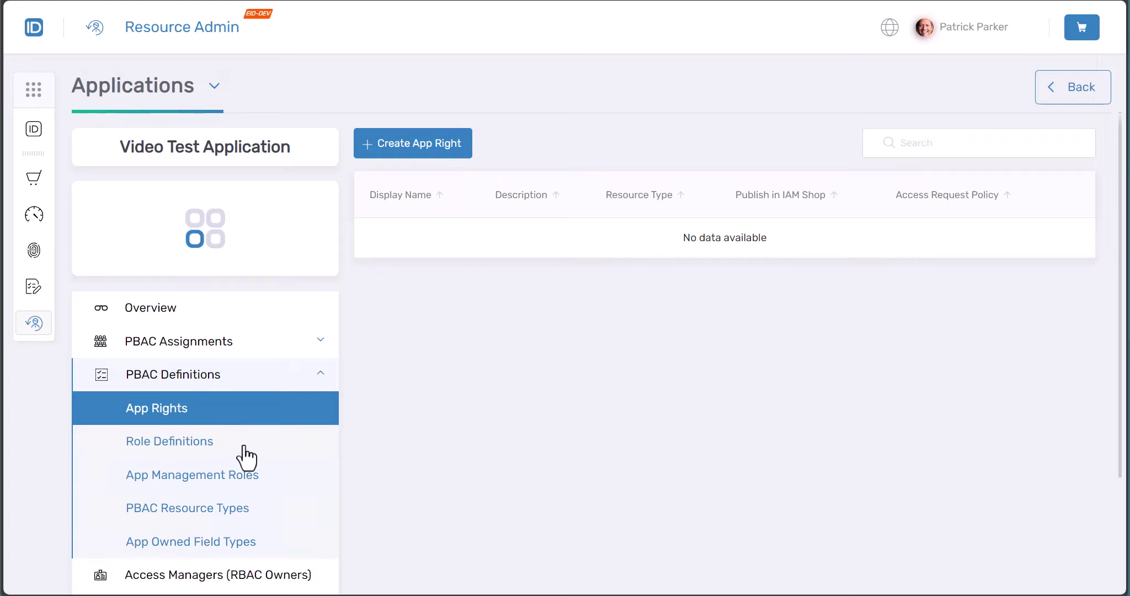
pyautogui.click(232, 544)
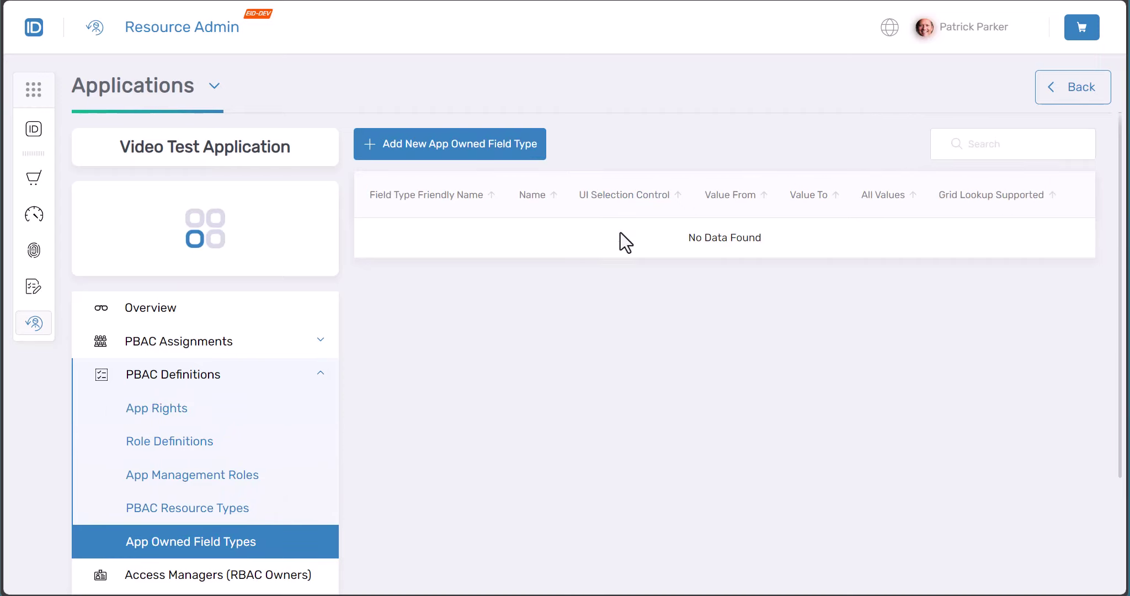
pyautogui.click(202, 510)
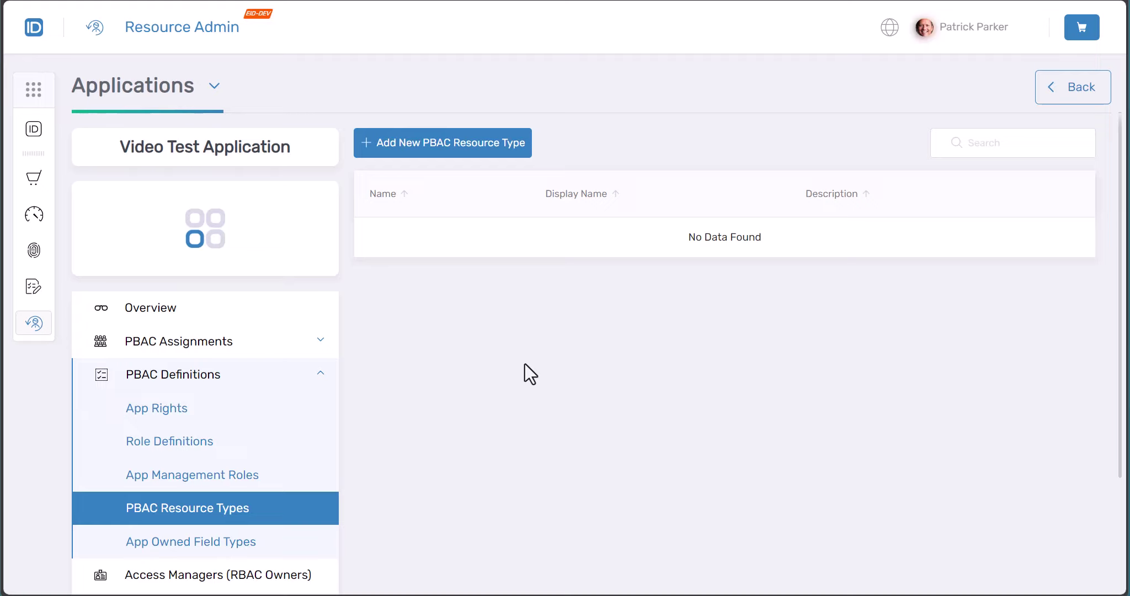
# - Create PBAC resource type 'Video', display name 'Video Footage', description 'Video tape footage'
pyautogui.click(443, 144)
pyautogui.click(480, 232)
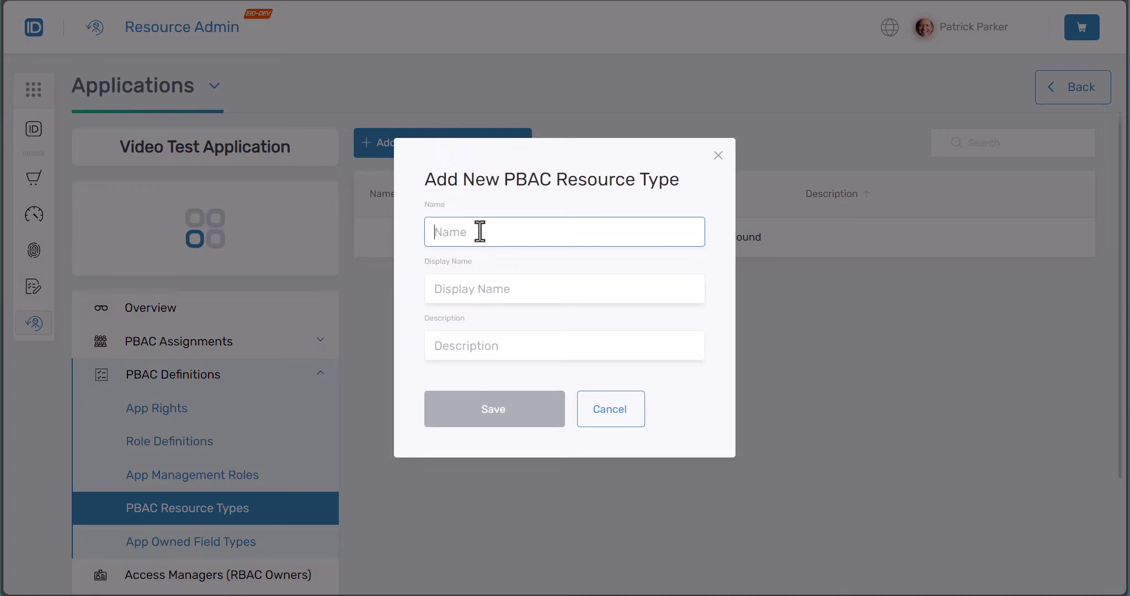
pyautogui.write('Video')
pyautogui.press('Tab')
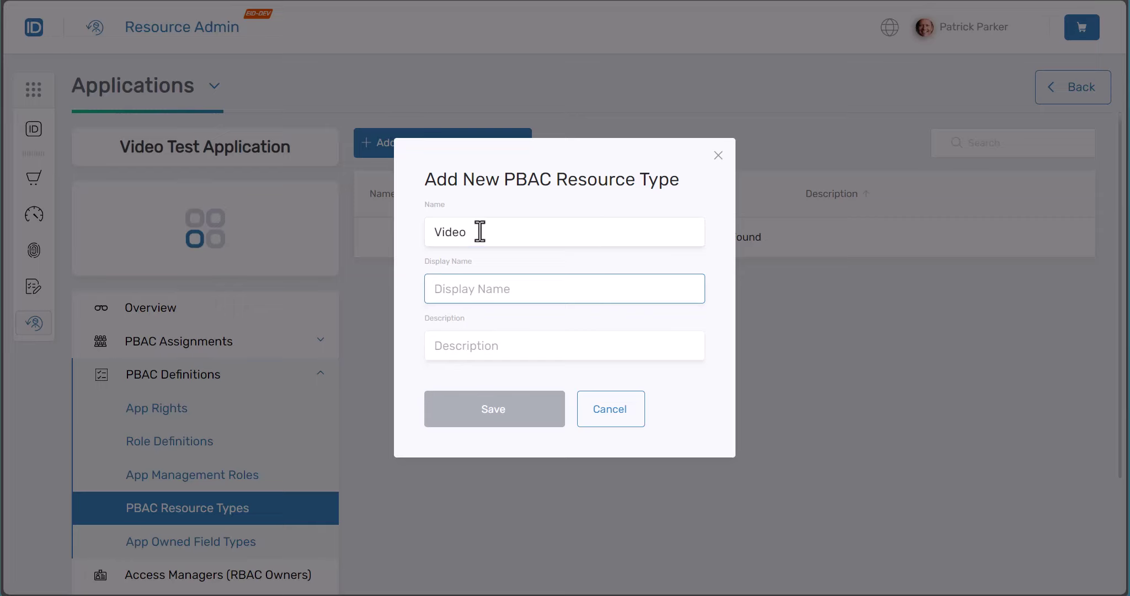
pyautogui.write('Video Footage')
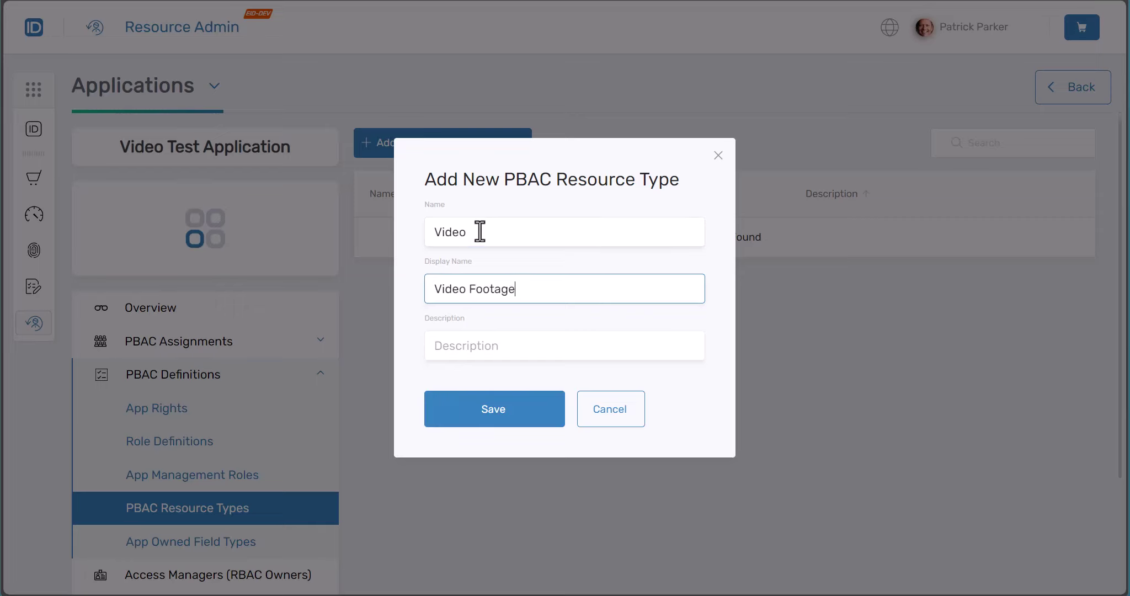
pyautogui.press('Tab')
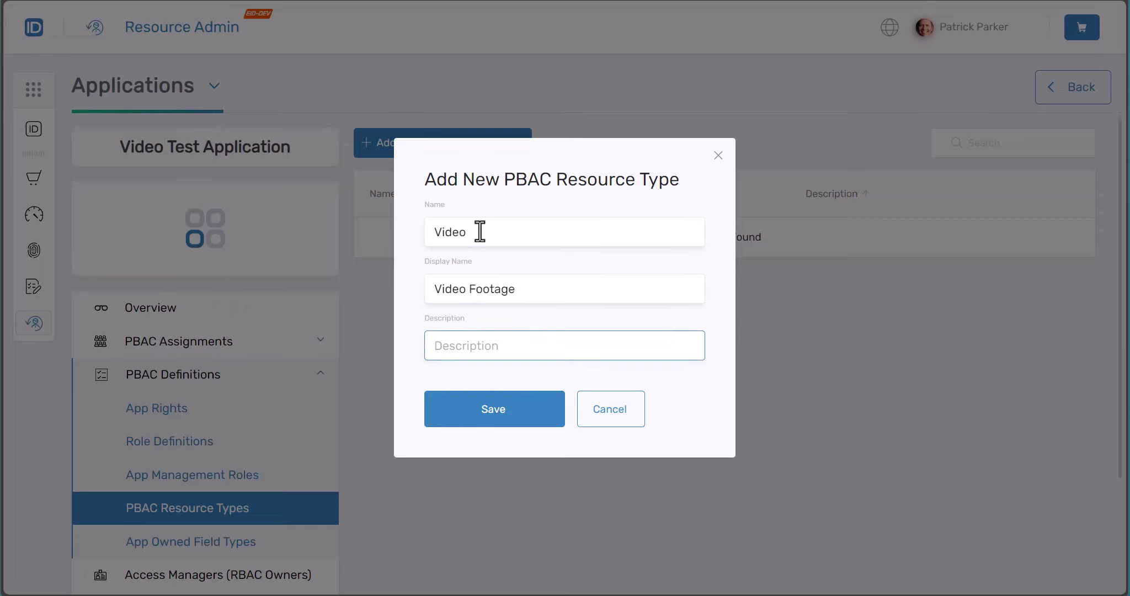
pyautogui.write('Video tape foota')
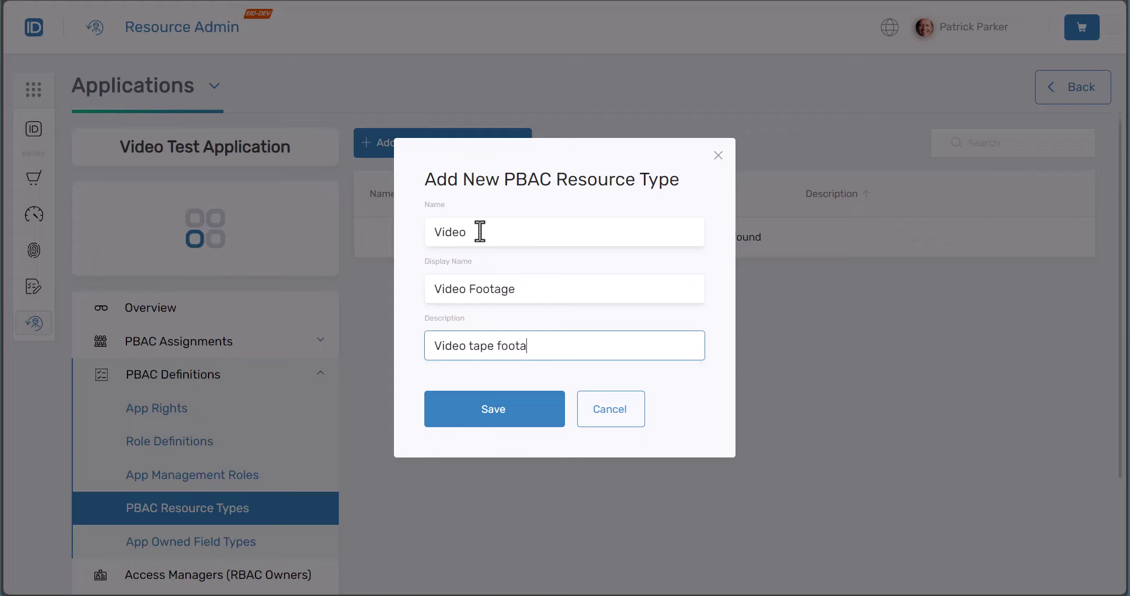
pyautogui.write('ge')
pyautogui.click(479, 232)
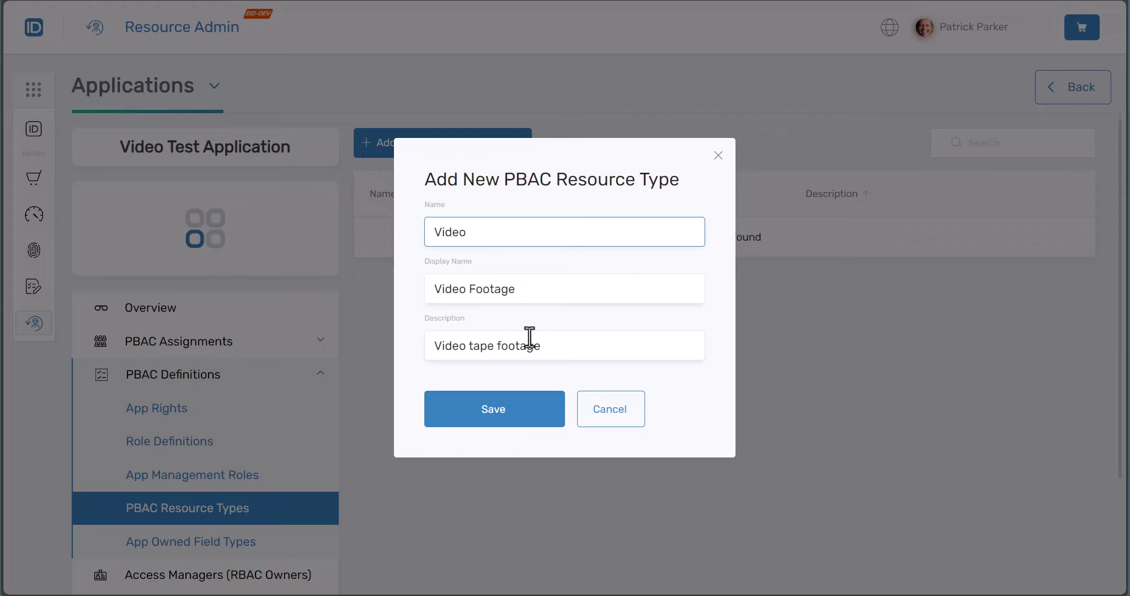
pyautogui.click(500, 420)
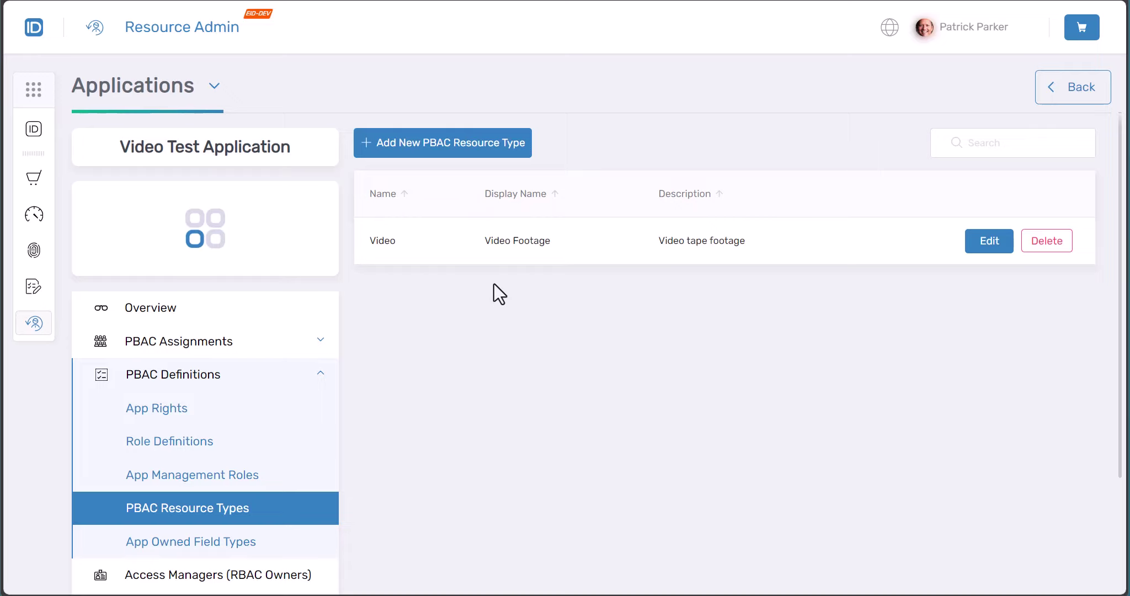
# - Open the App Rights page, back out of Create App Right, and expand the Actions panel
pyautogui.click(190, 418)
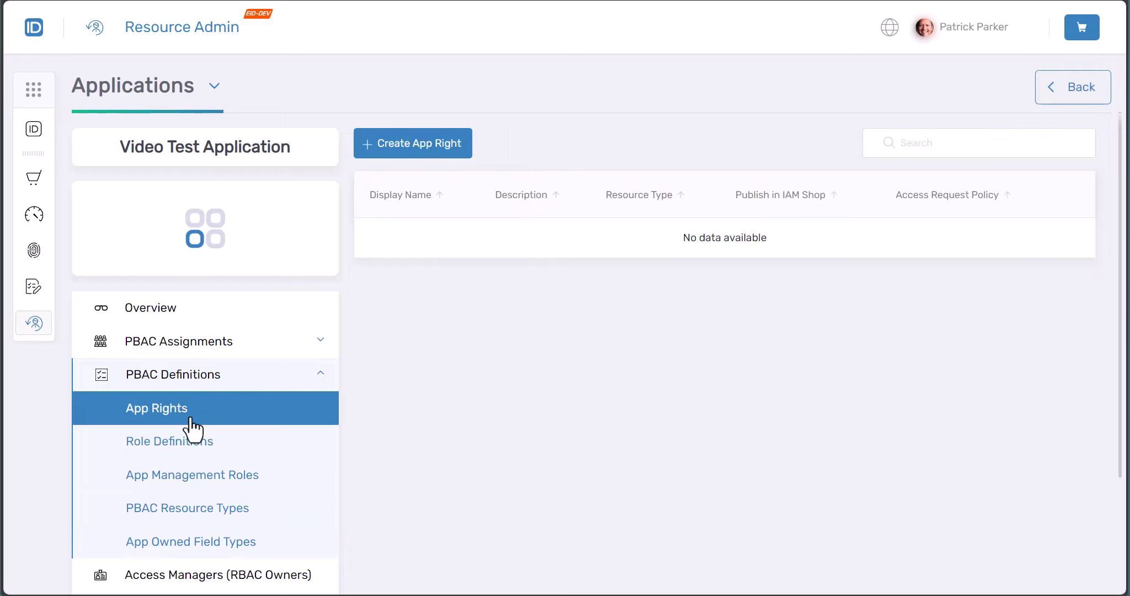
pyautogui.click(418, 149)
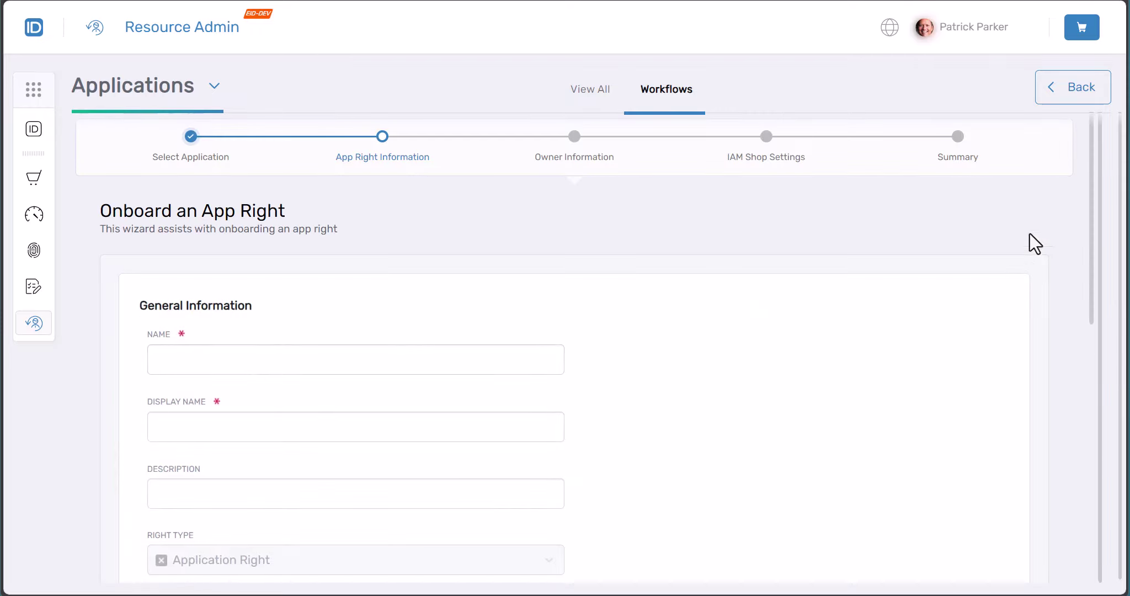
pyautogui.click(1071, 91)
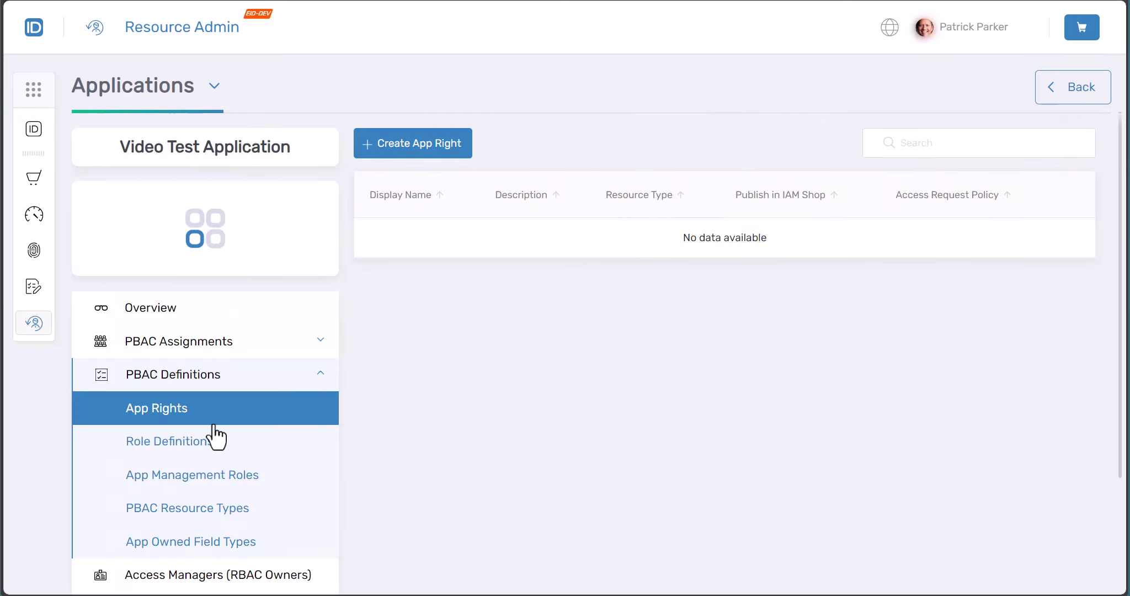
pyautogui.scroll(-3, 218, 433)
pyautogui.click(171, 544)
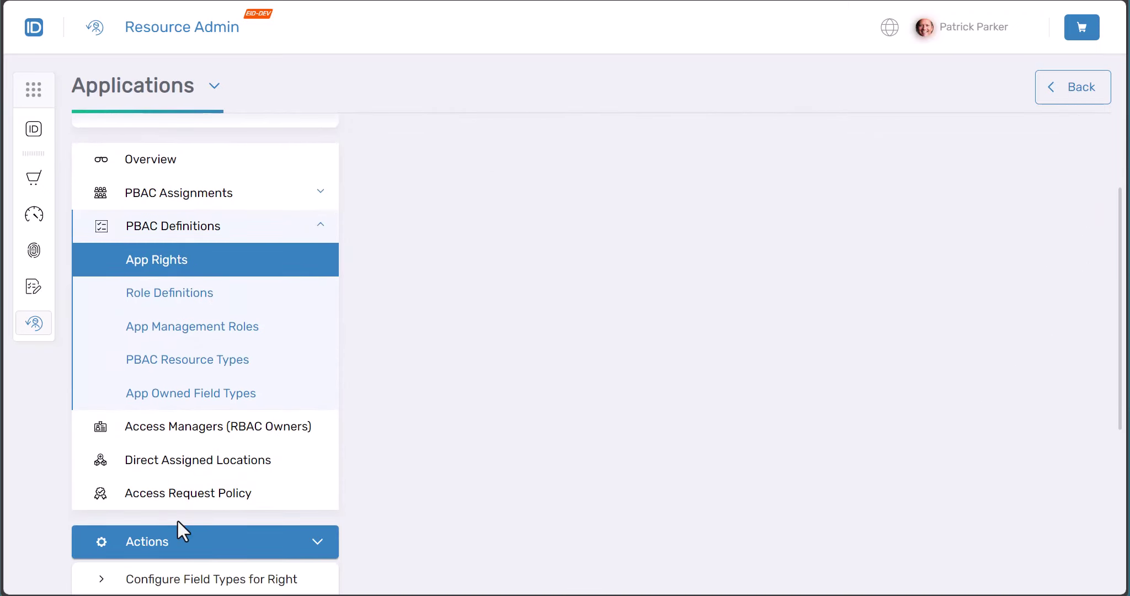
pyautogui.scroll(-5, 179, 521)
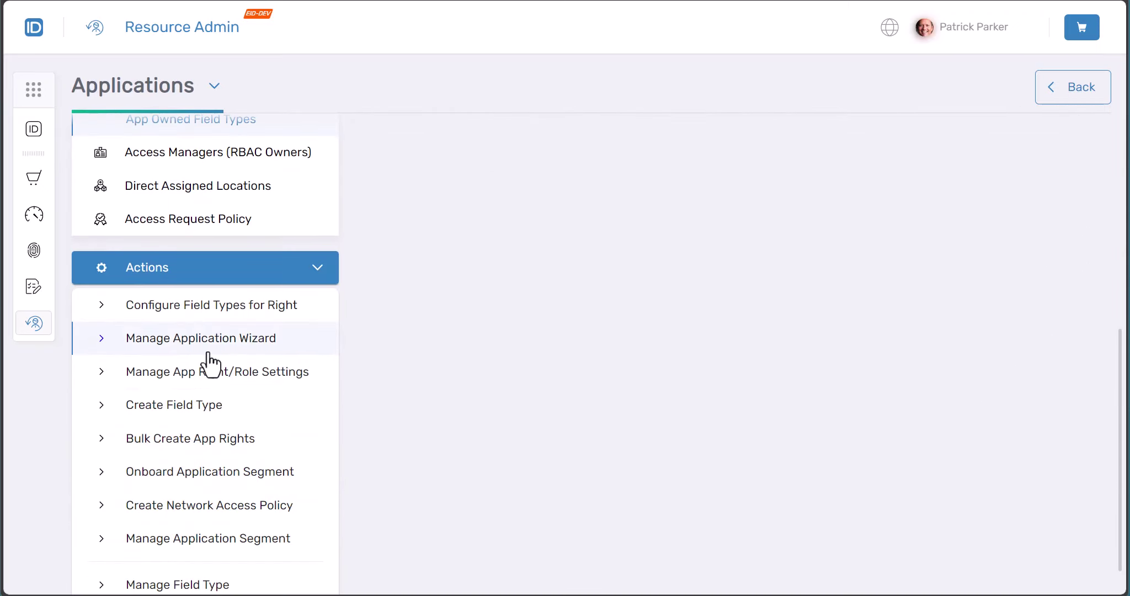
# - In Bulk Create App Rights, enter name 'View', display name 'View Video', description 'View Video Footage'
pyautogui.click(168, 441)
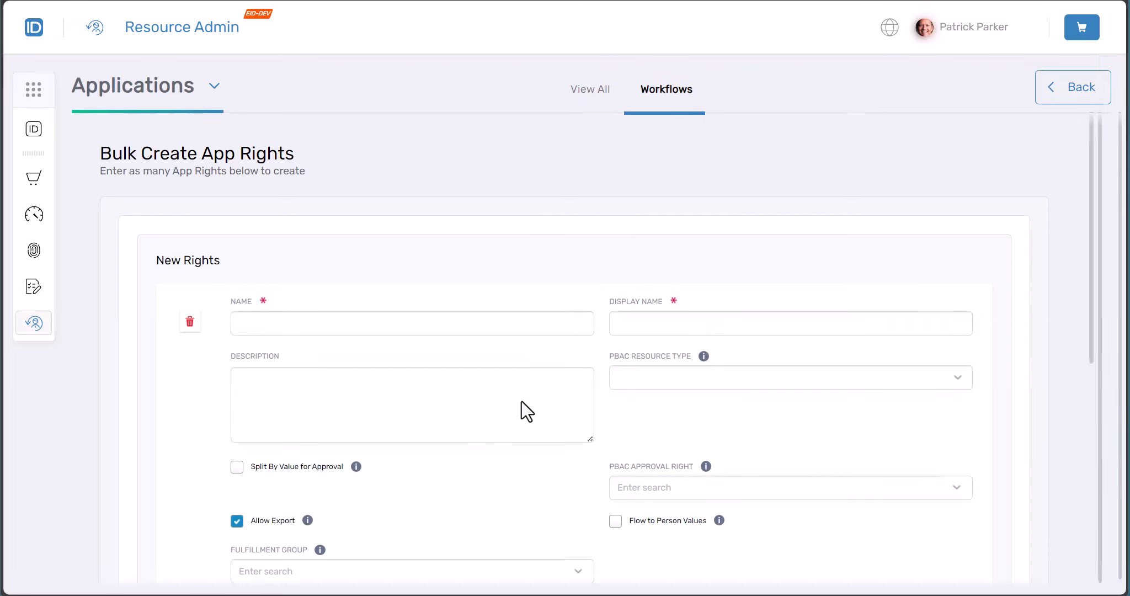
pyautogui.click(417, 322)
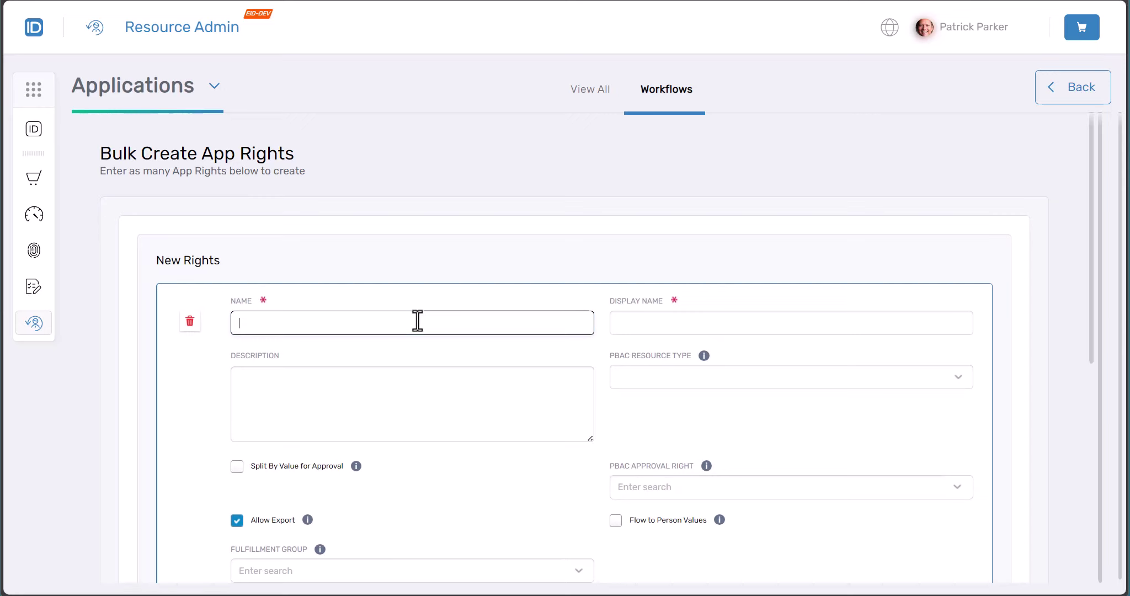
pyautogui.write('View')
pyautogui.press('Tab')
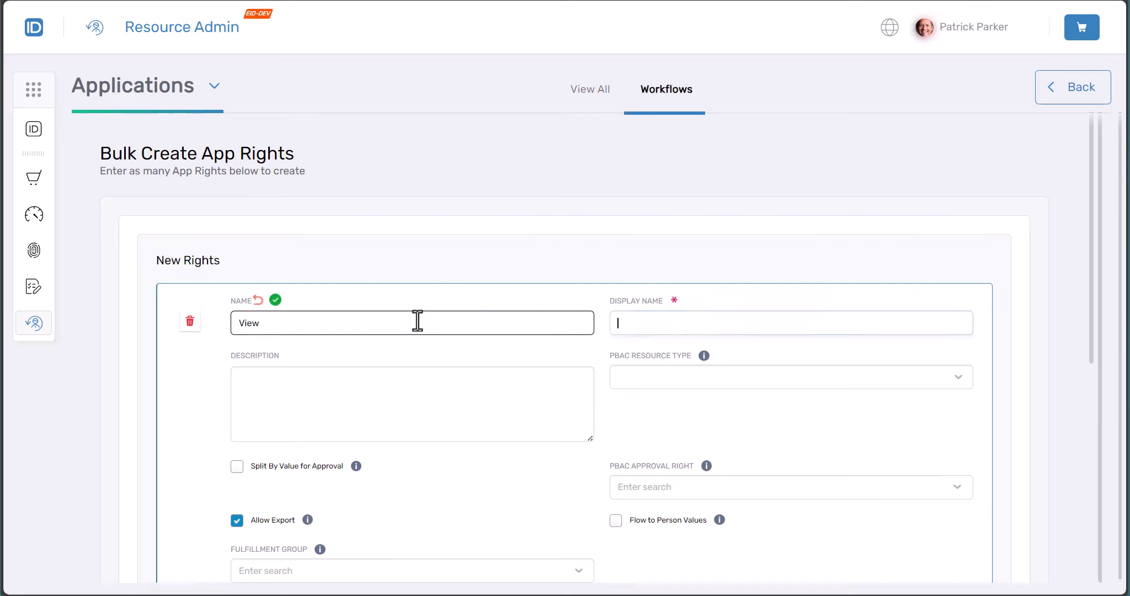
pyautogui.write('View Video')
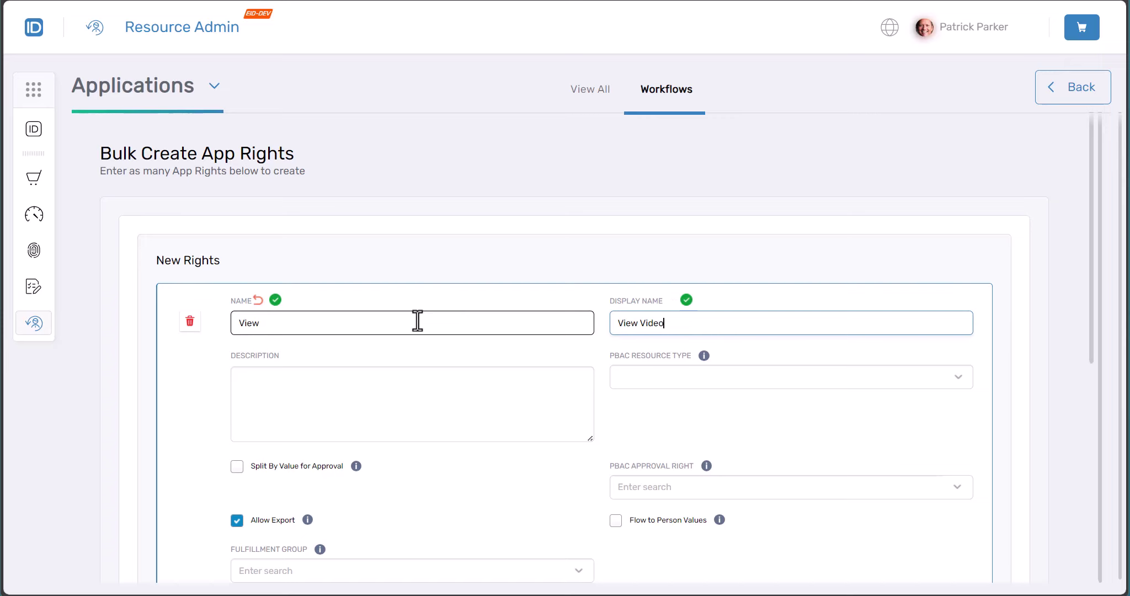
pyautogui.press('Tab')
pyautogui.write('View ')
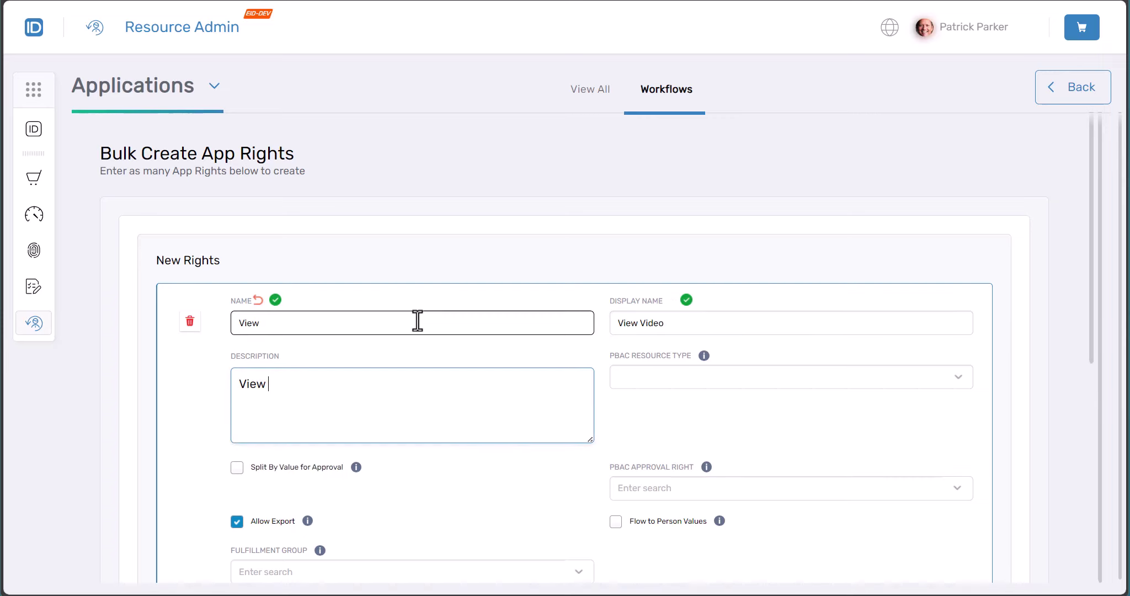
pyautogui.write('Video Footage')
# - Set the View right's PBAC resource type to Video
pyautogui.doubleClick(350, 325)
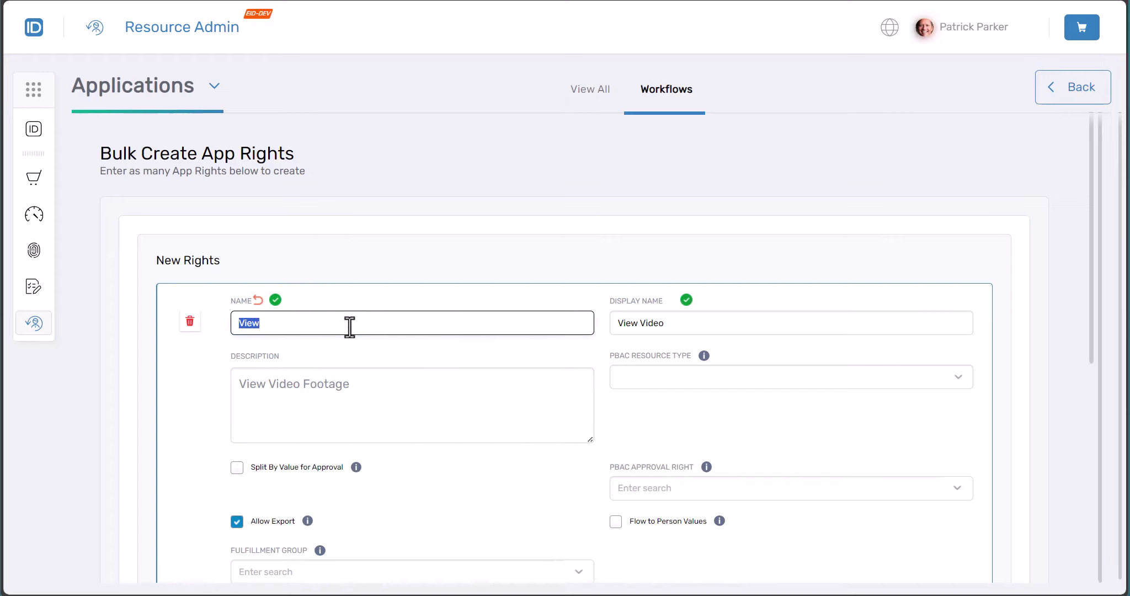
pyautogui.click(648, 323)
pyautogui.tripleClick(671, 325)
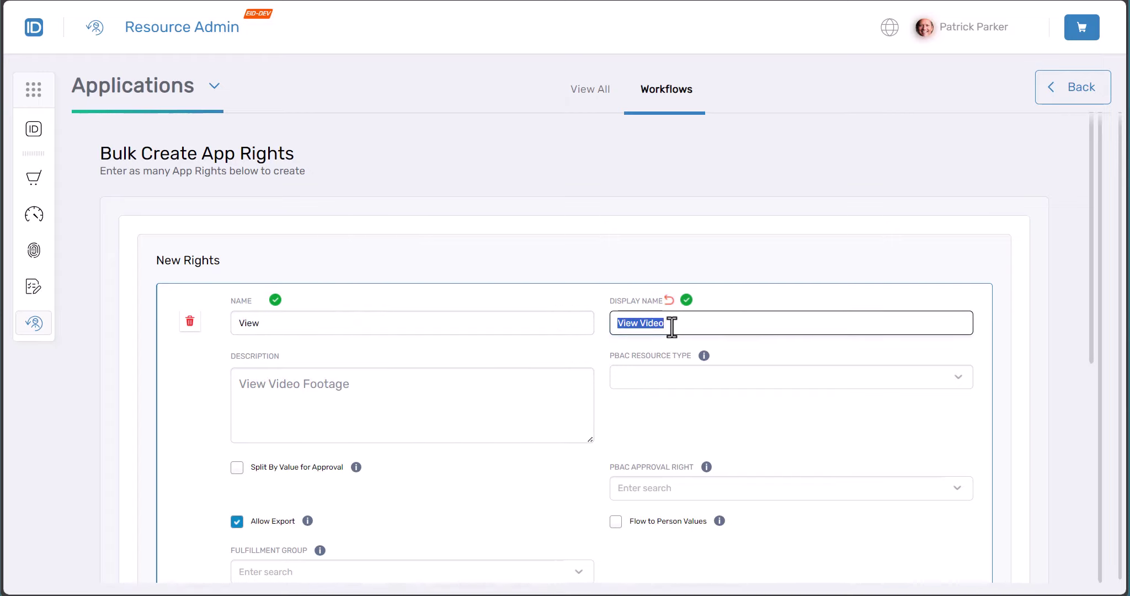
pyautogui.click(672, 326)
pyautogui.click(381, 405)
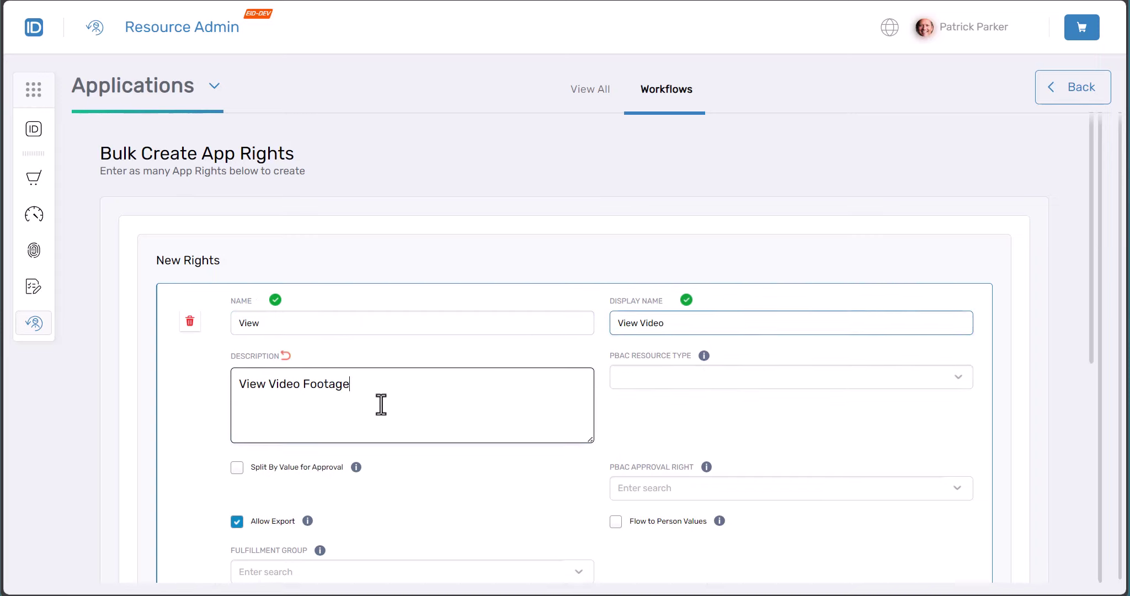
pyautogui.click(969, 383)
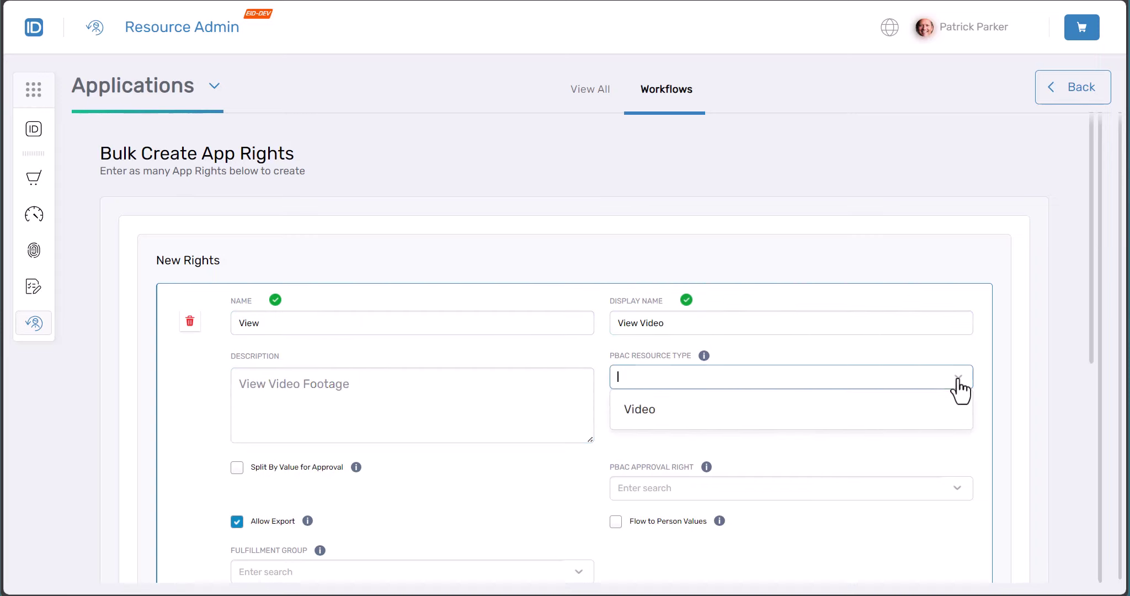
pyautogui.click(804, 421)
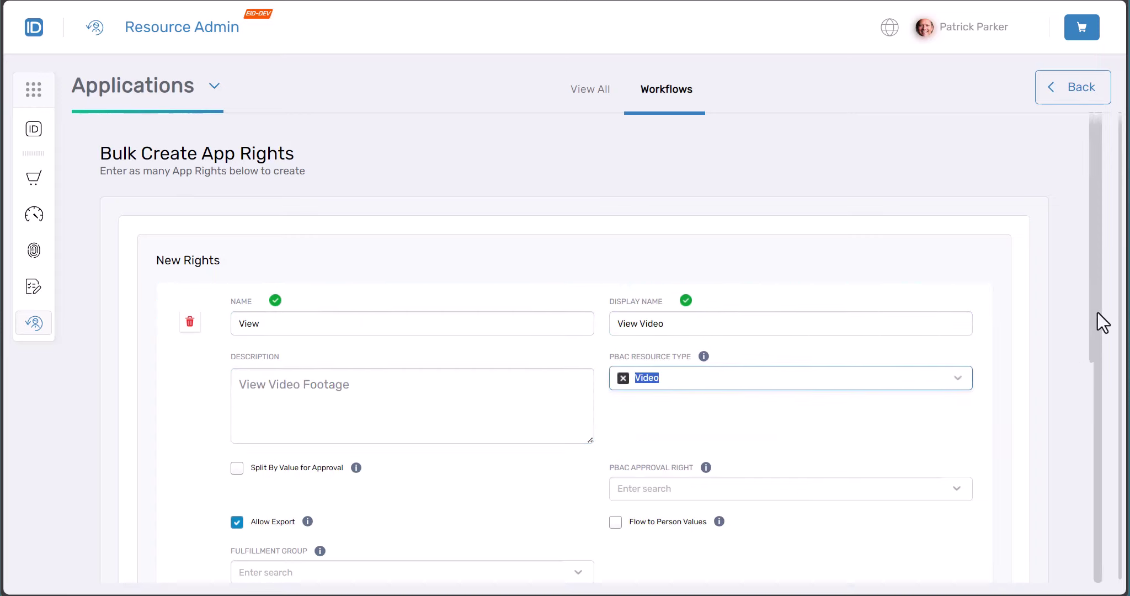
pyautogui.moveTo(1088, 310); pyautogui.dragTo(1102, 391)
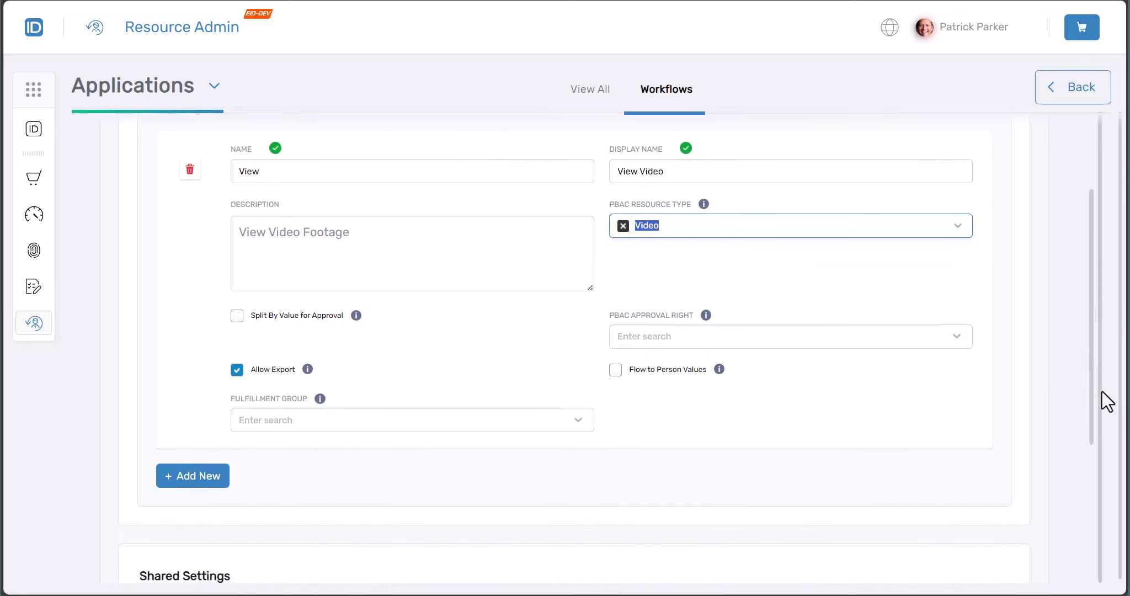
pyautogui.click(911, 288)
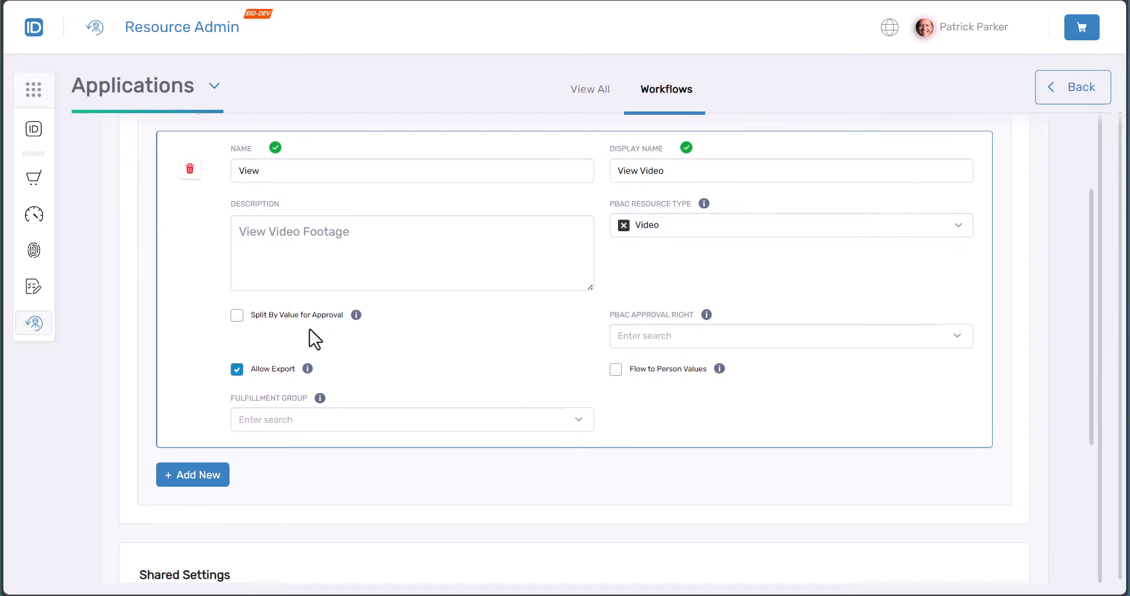
# - Enable Split By Value for Approval on the View right's row
pyautogui.scroll(1, 309, 329)
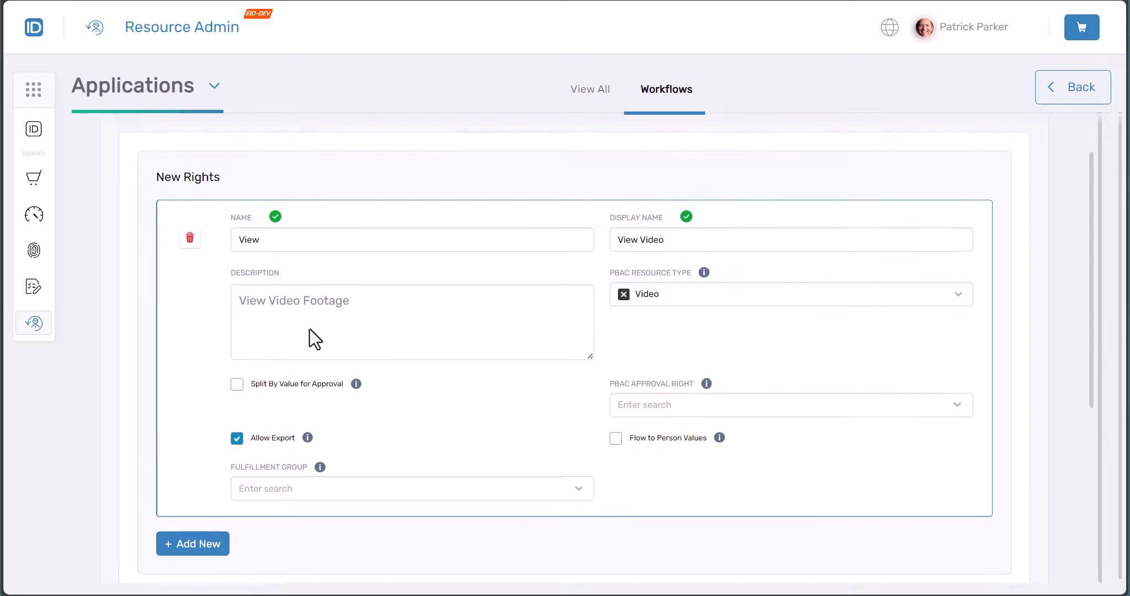
pyautogui.doubleClick(274, 240)
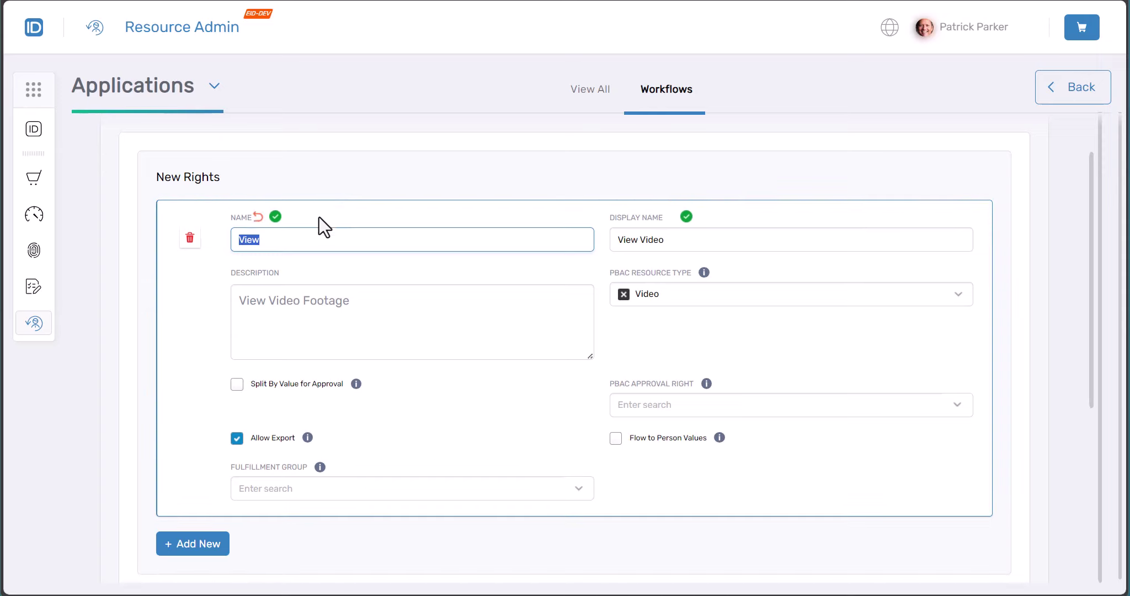
pyautogui.click(296, 239)
pyautogui.moveTo(254, 385); pyautogui.dragTo(331, 384)
pyautogui.click(341, 385)
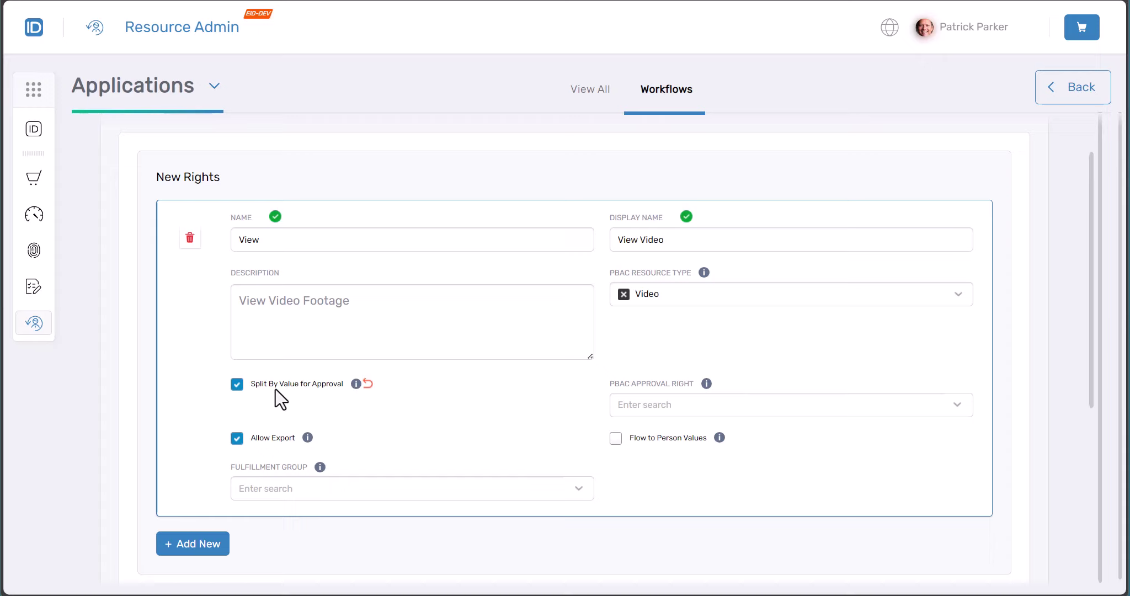
pyautogui.doubleClick(259, 238)
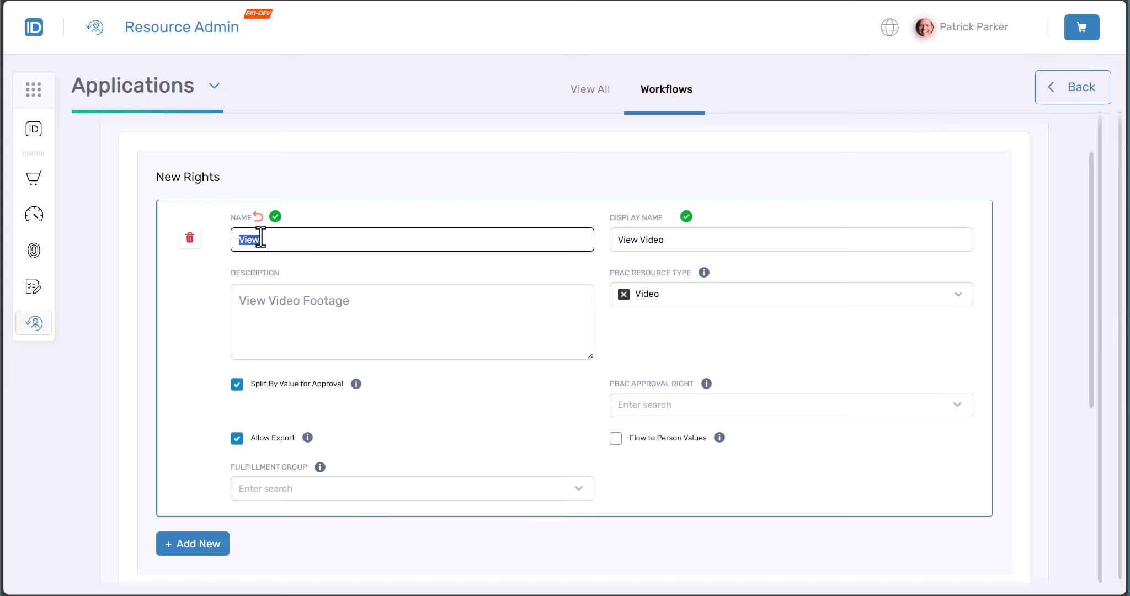
pyautogui.click(281, 390)
pyautogui.click(237, 384)
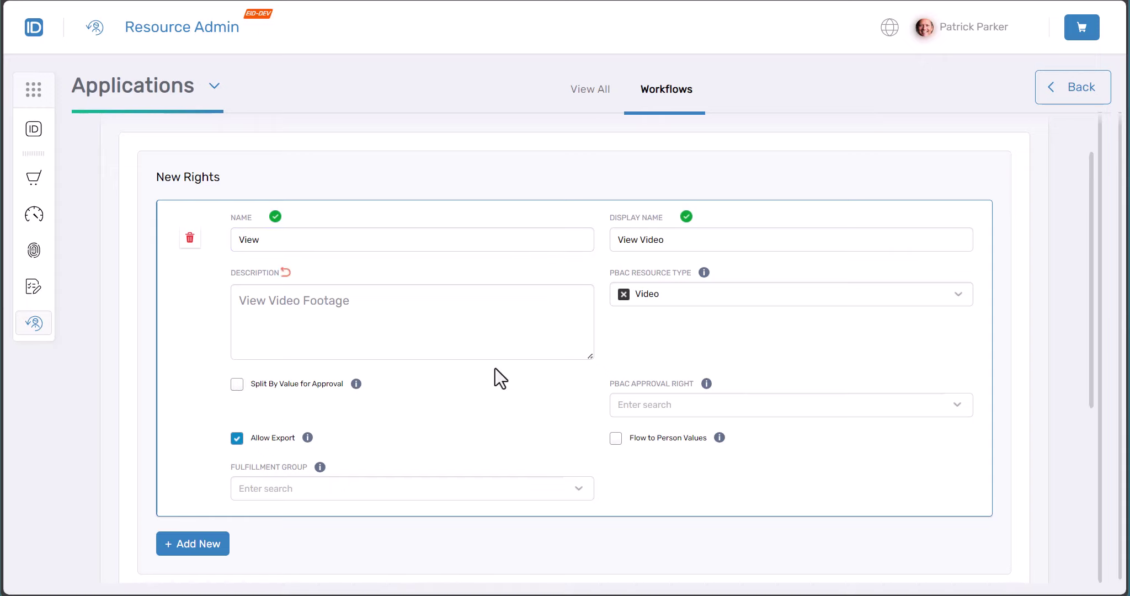
pyautogui.click(637, 405)
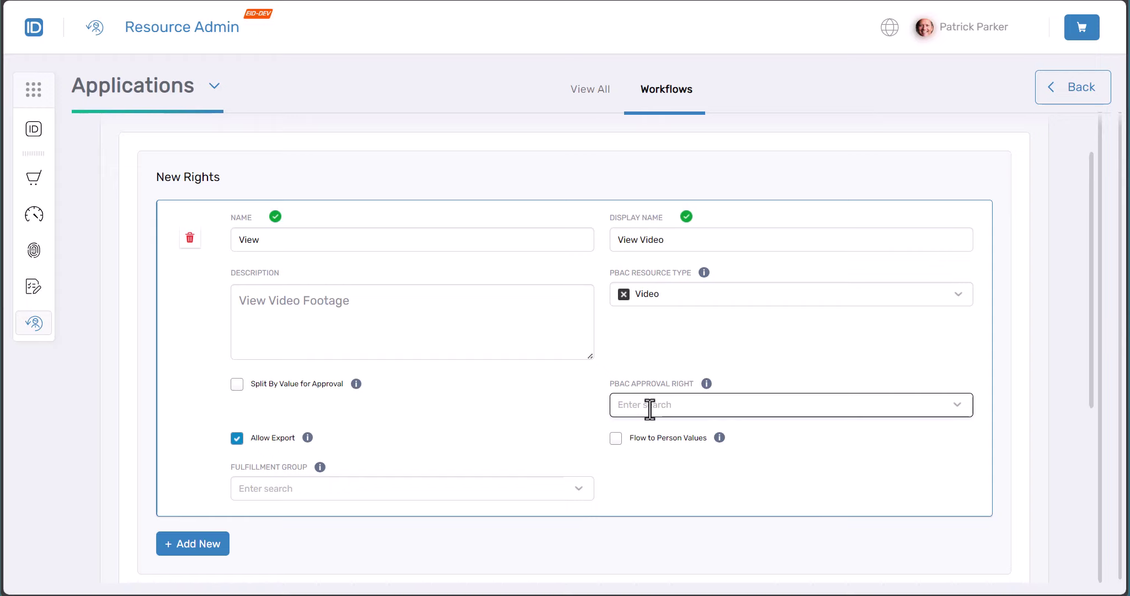
pyautogui.moveTo(621, 382); pyautogui.dragTo(699, 385)
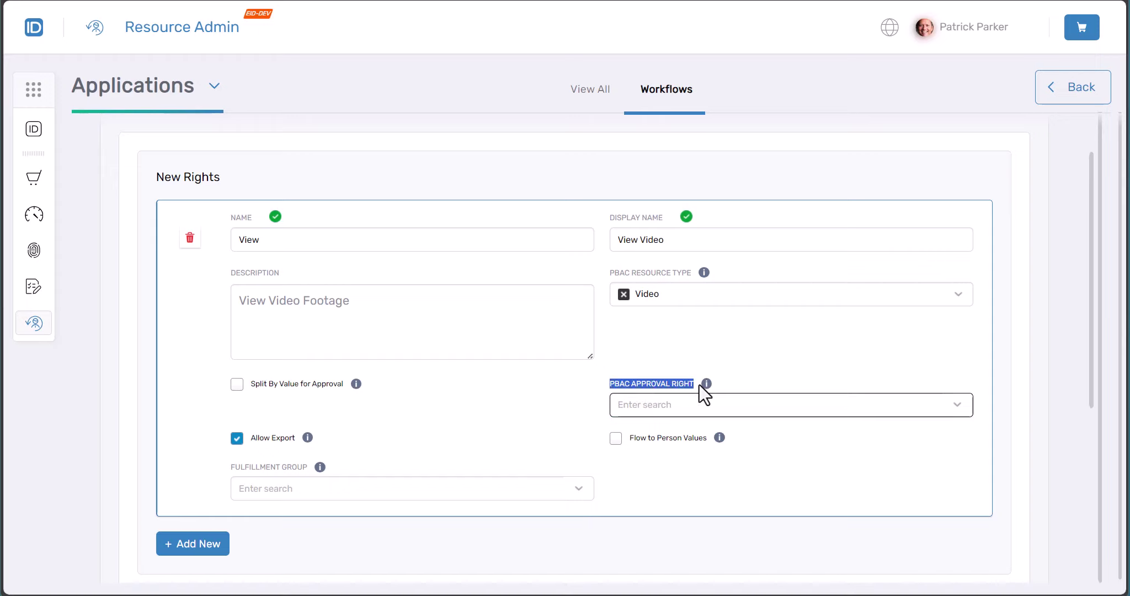
pyautogui.click(684, 412)
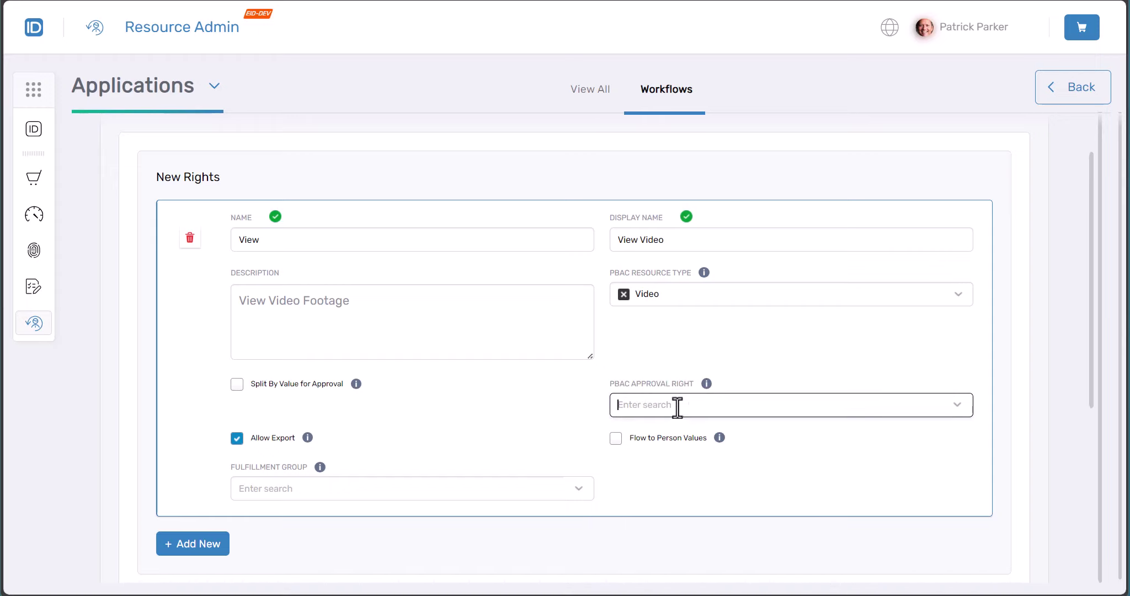
pyautogui.moveTo(612, 383); pyautogui.dragTo(697, 396)
pyautogui.click(696, 398)
pyautogui.scroll(-4, 550, 320)
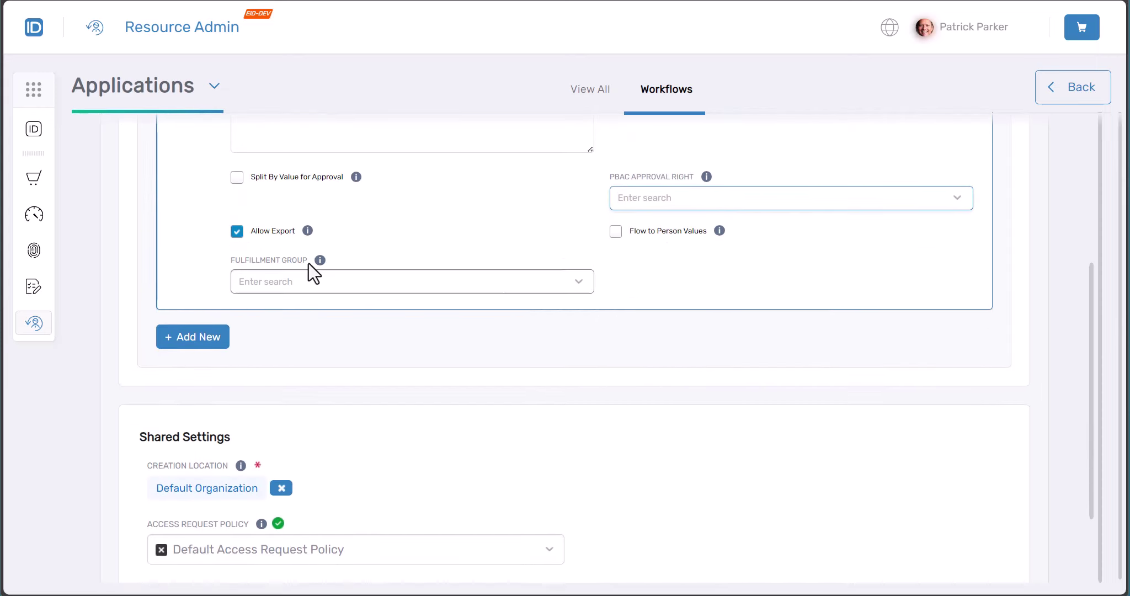
pyautogui.scroll(4, 308, 276)
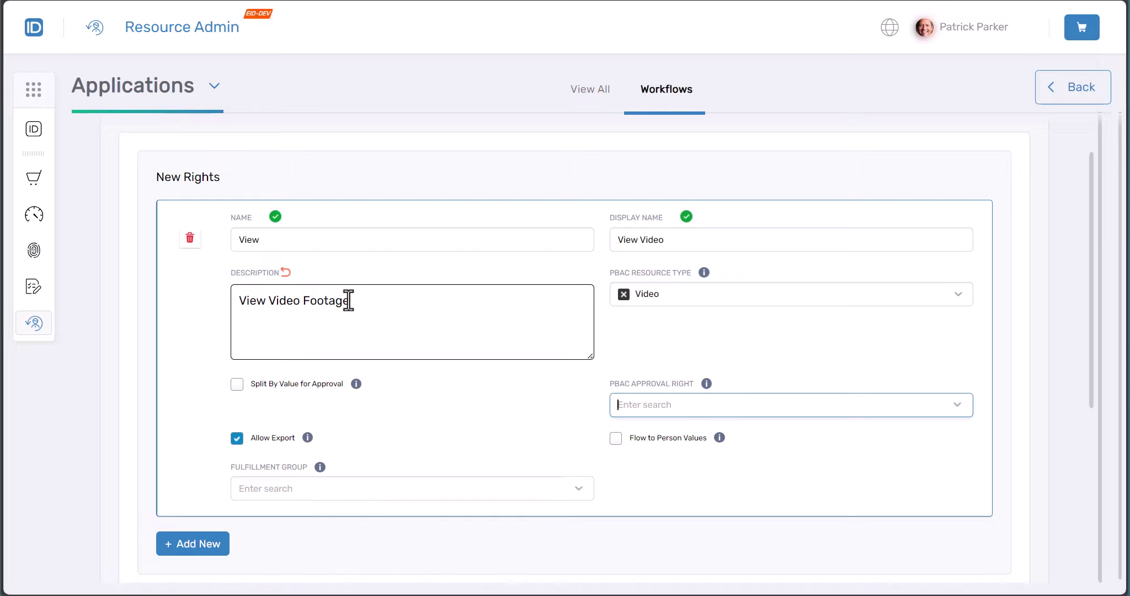
pyautogui.scroll(-3, 310, 354)
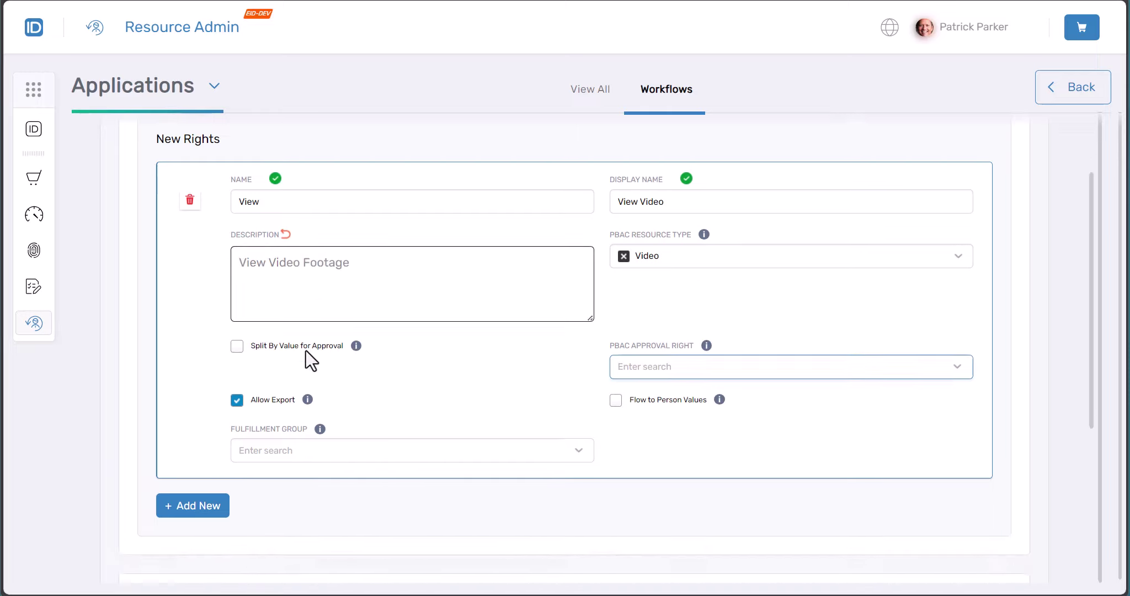
pyautogui.click(291, 354)
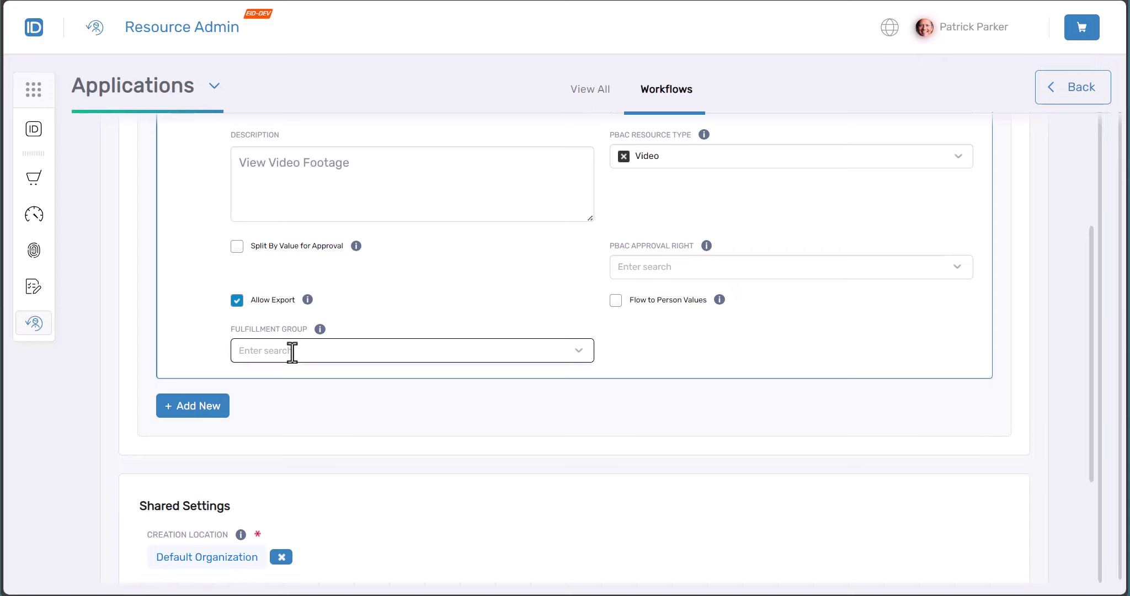
pyautogui.scroll(3, 292, 352)
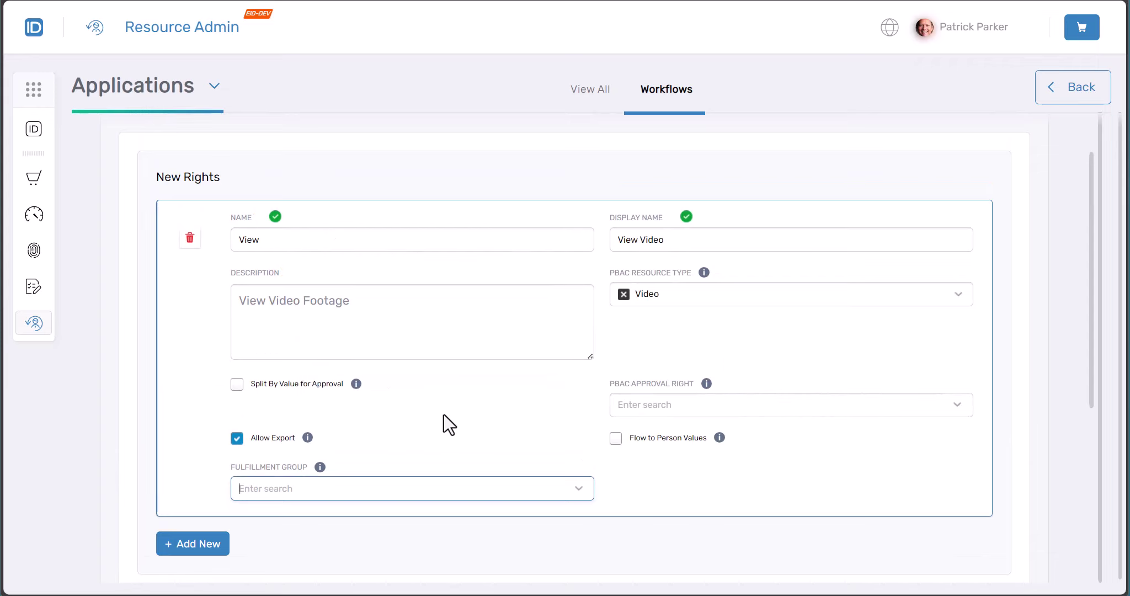
pyautogui.scroll(-3, 268, 390)
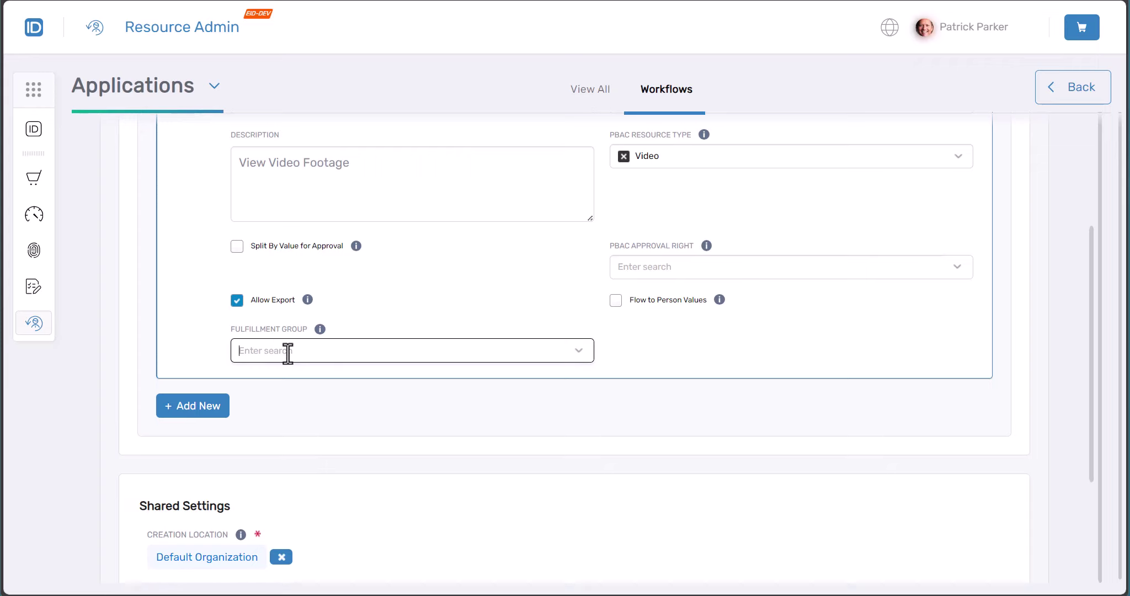
pyautogui.scroll(3, 288, 347)
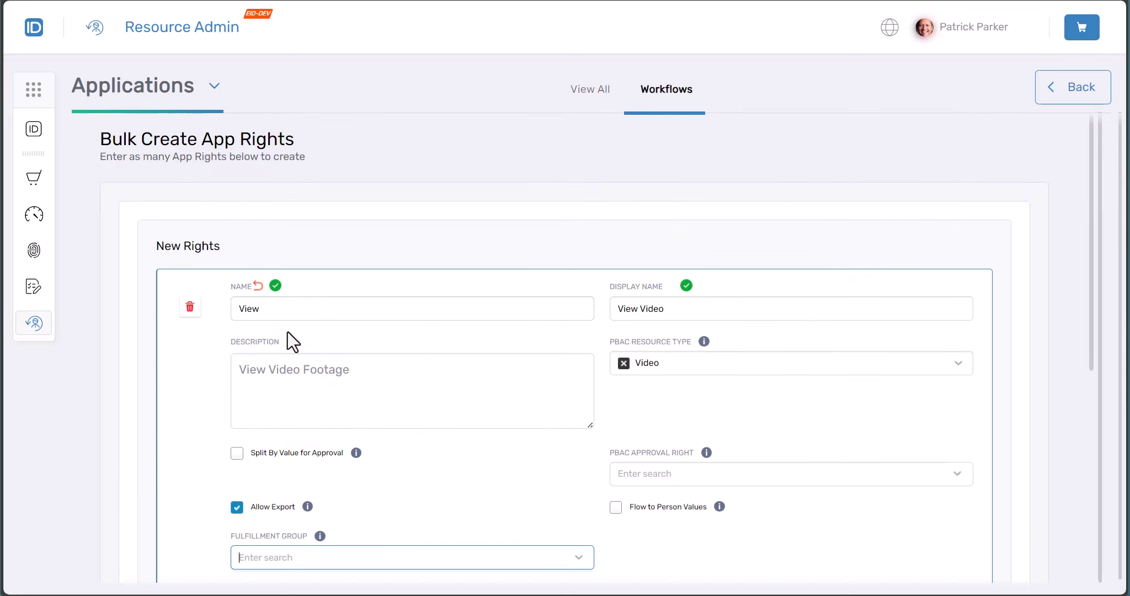
pyautogui.scroll(-1, 288, 333)
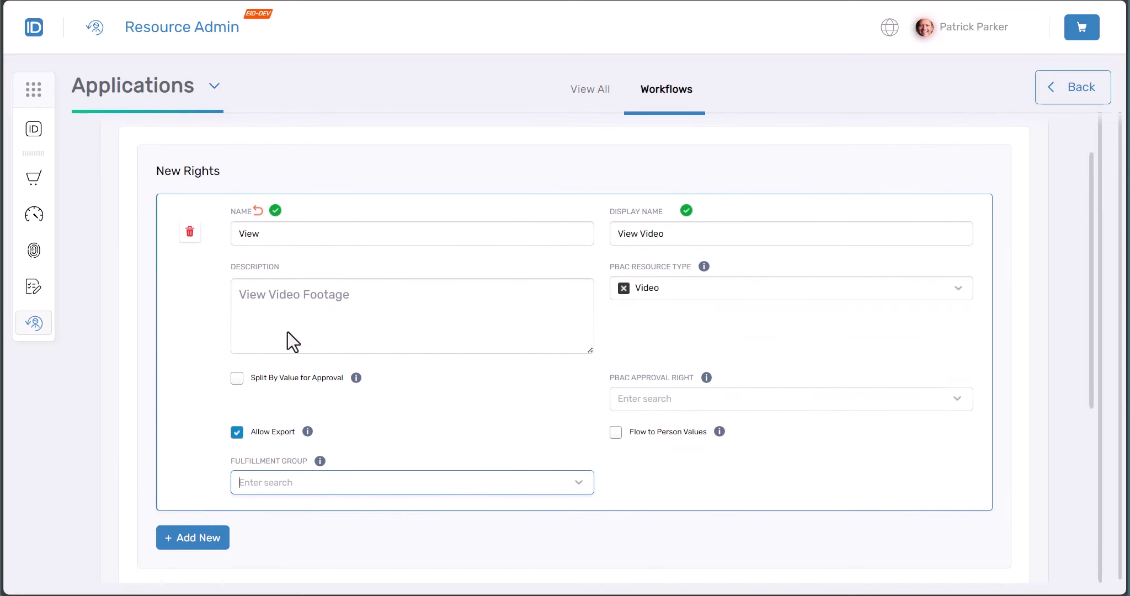
pyautogui.scroll(-3, 288, 332)
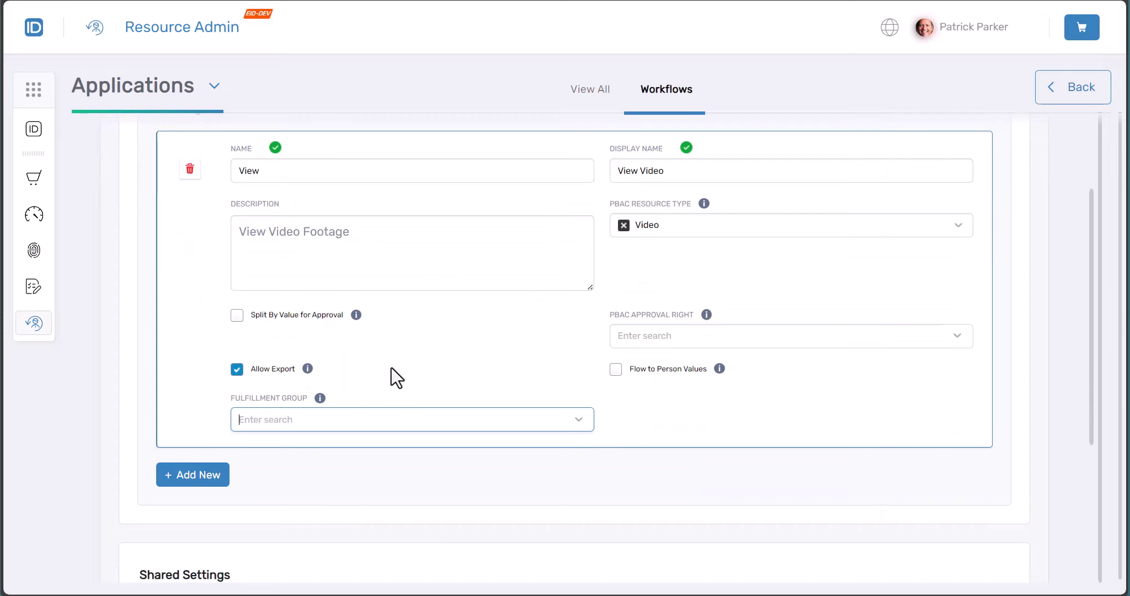
pyautogui.scroll(-5, 392, 368)
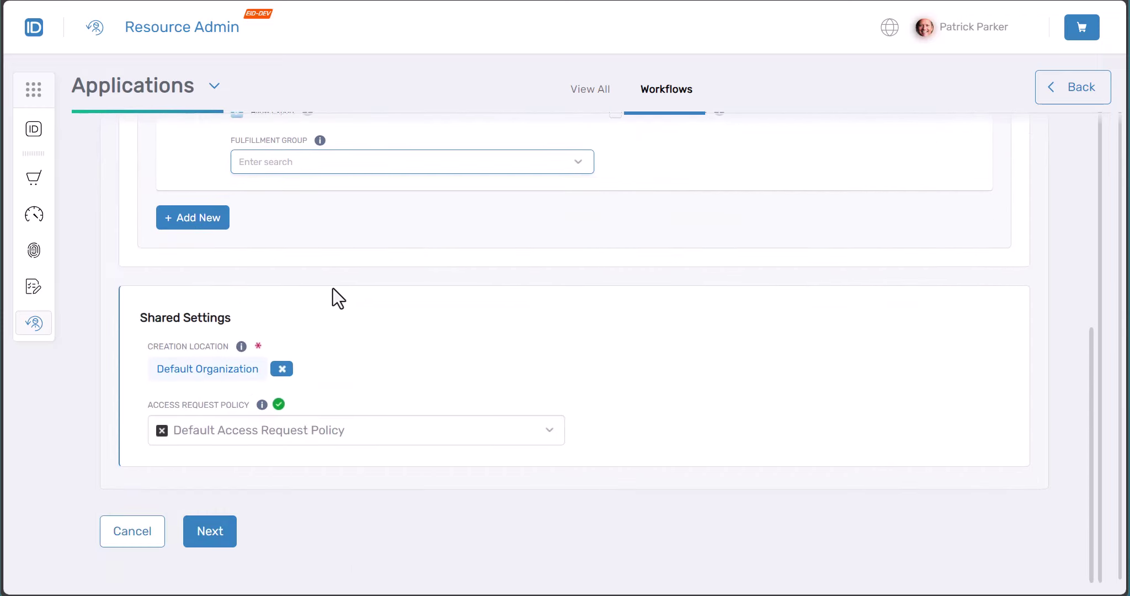
# - Add right 'Edit' ('Edit Video', 'Edit Video Footage') with resource type Video and export allowed
pyautogui.click(185, 221)
pyautogui.click(257, 249)
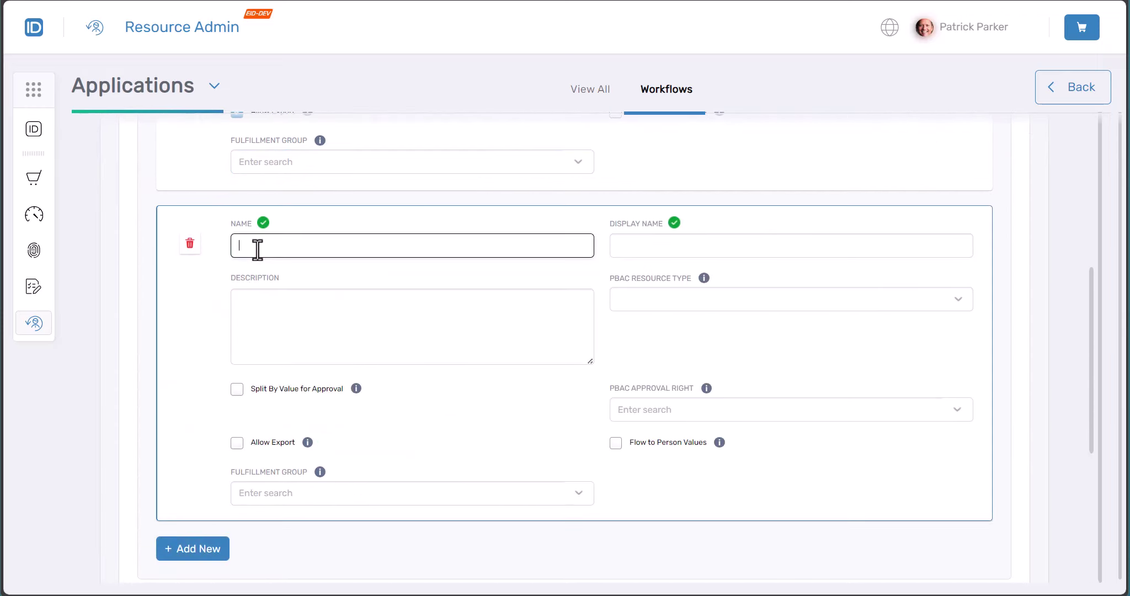
pyautogui.write('Edit')
pyautogui.press('Tab')
pyautogui.write('Edit Video')
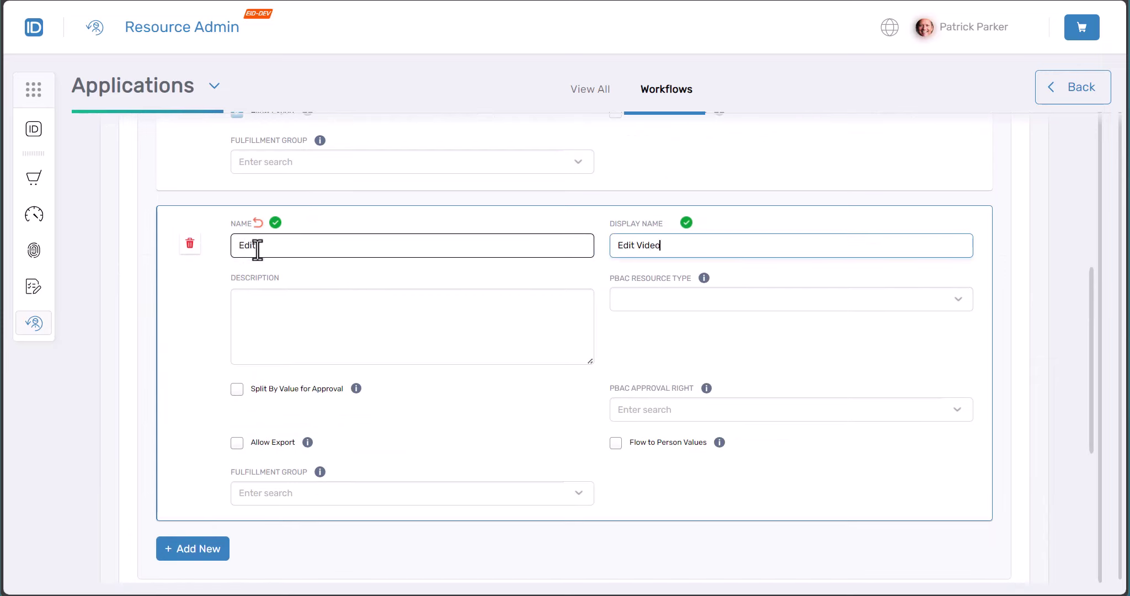
pyautogui.press('Tab')
pyautogui.write('Edit')
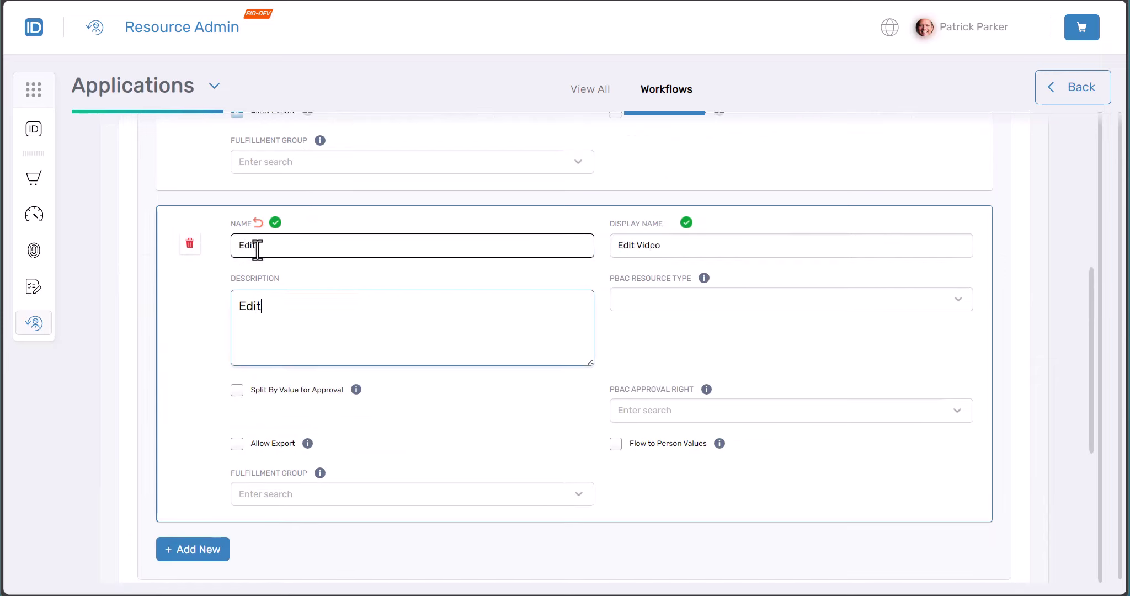
pyautogui.write(' Video Footage')
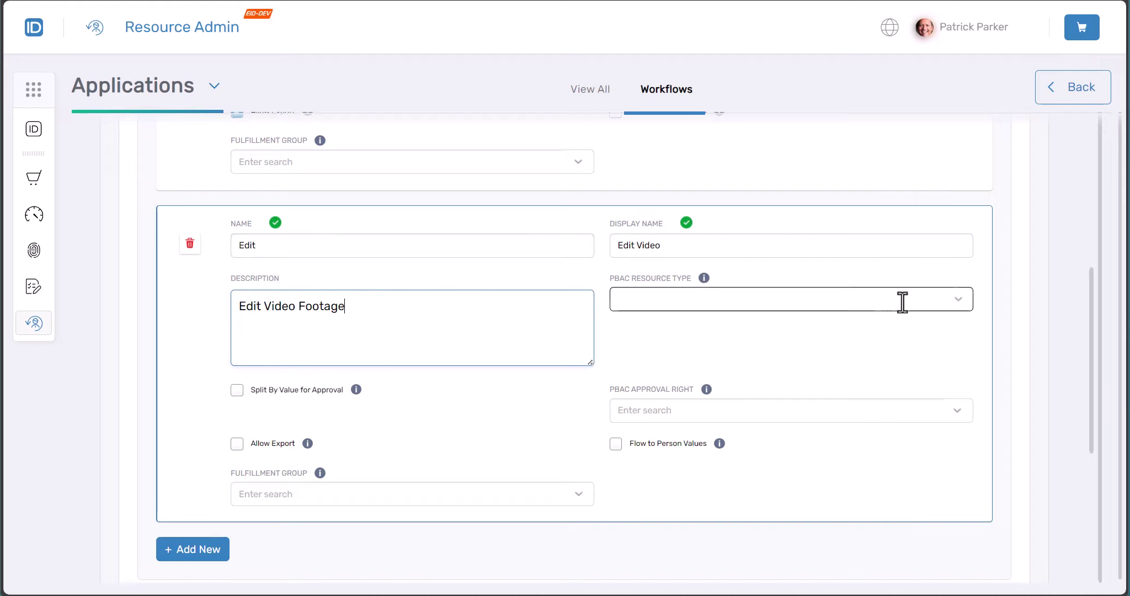
pyautogui.click(961, 302)
pyautogui.click(689, 331)
pyautogui.scroll(-4, 569, 386)
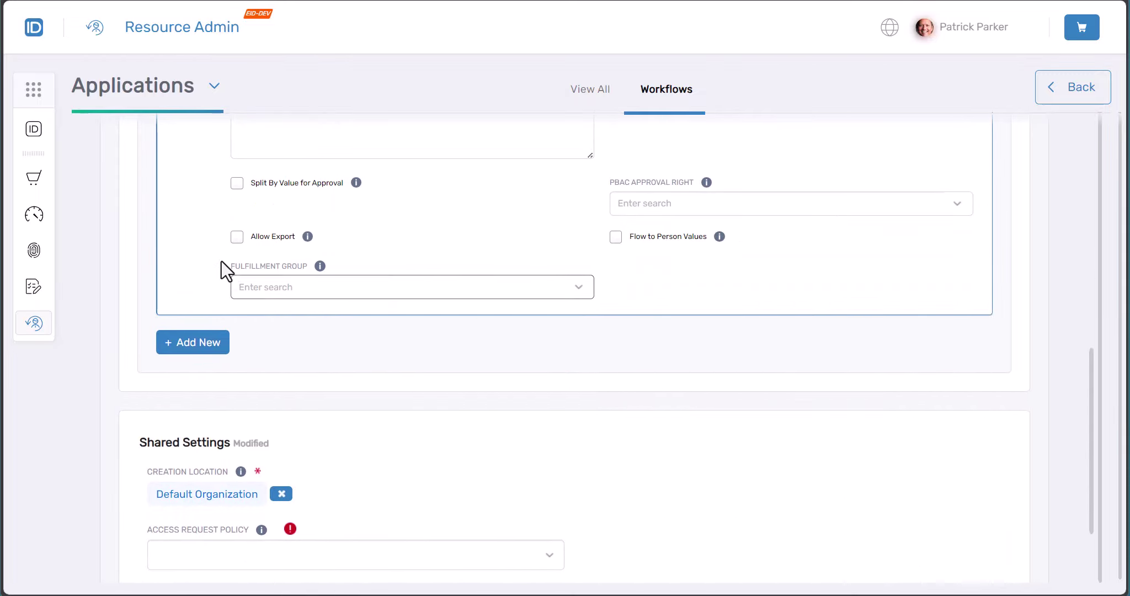
pyautogui.click(236, 237)
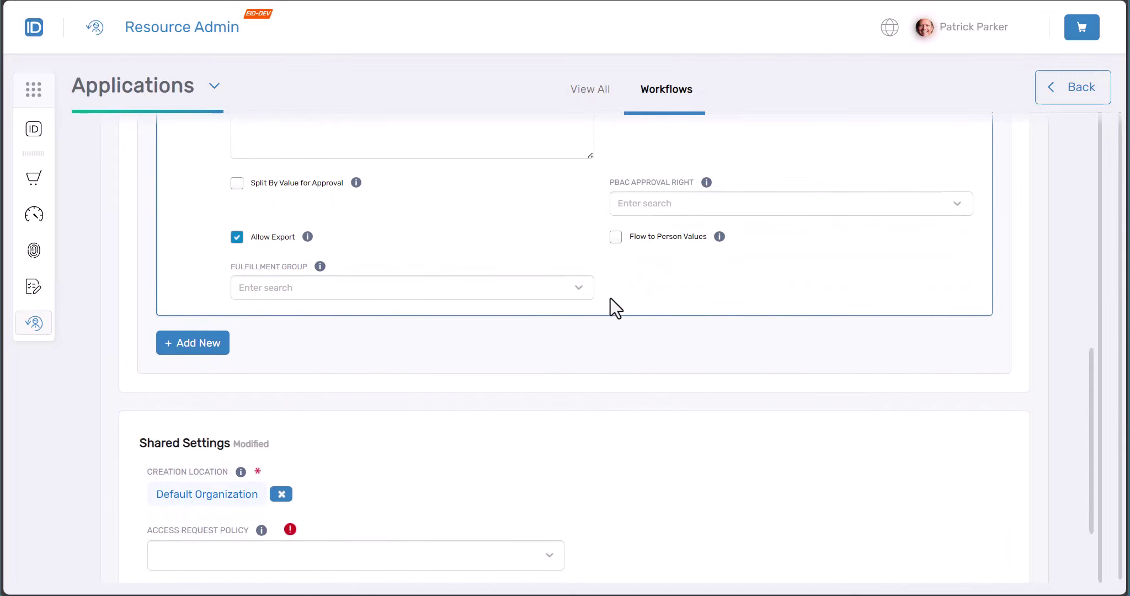
pyautogui.scroll(-3, 374, 381)
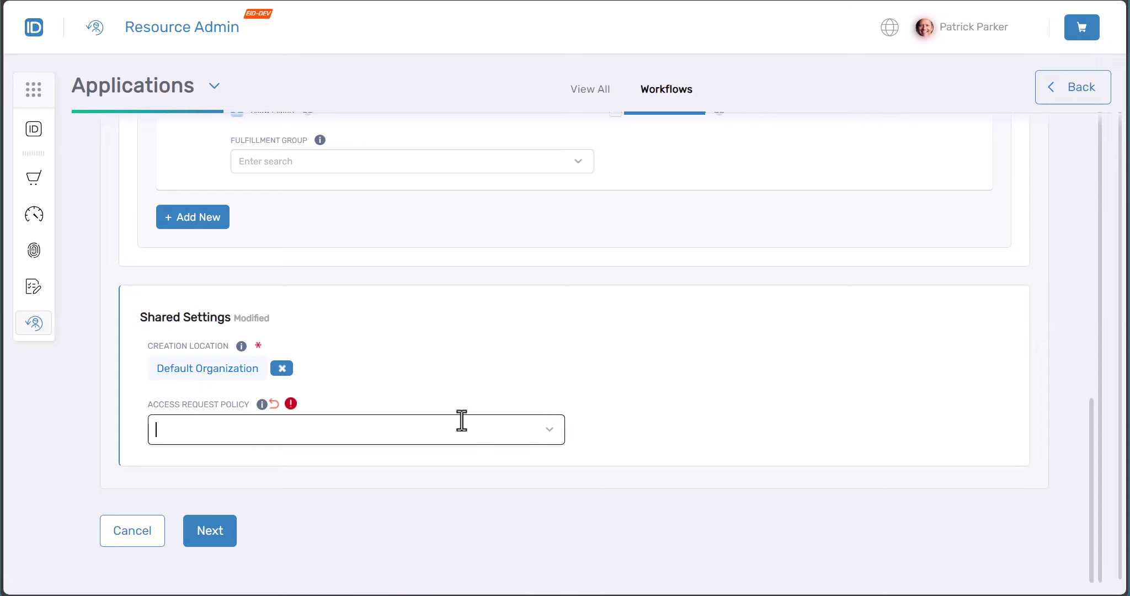
# - Set the shared Access Request Policy to PBAC Approval and submit to create both rights
pyautogui.write('p')
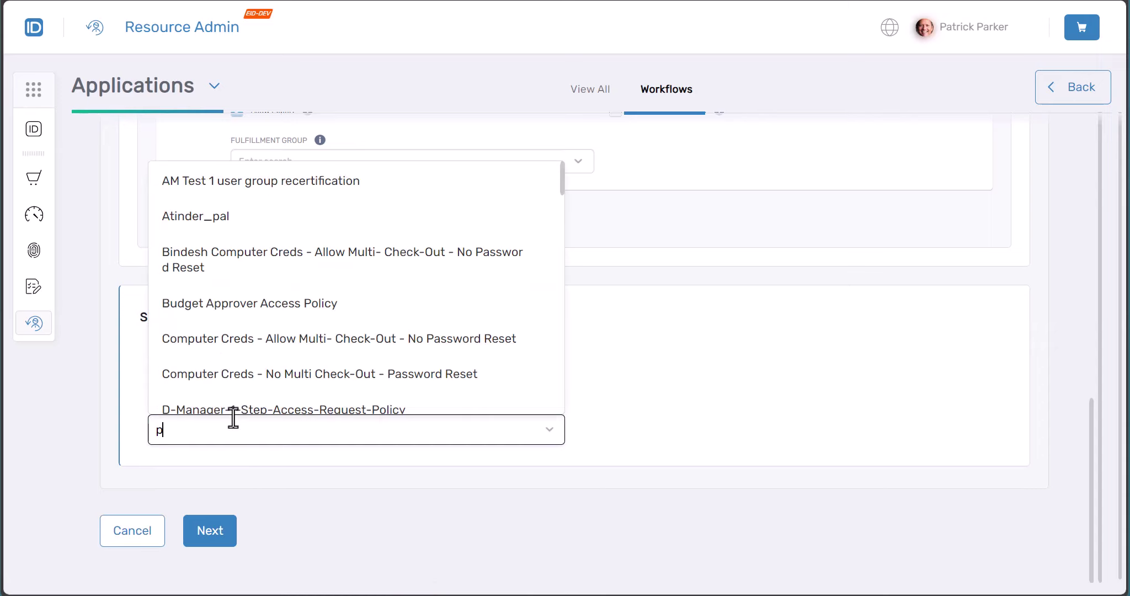
pyautogui.write('b')
pyautogui.click(247, 469)
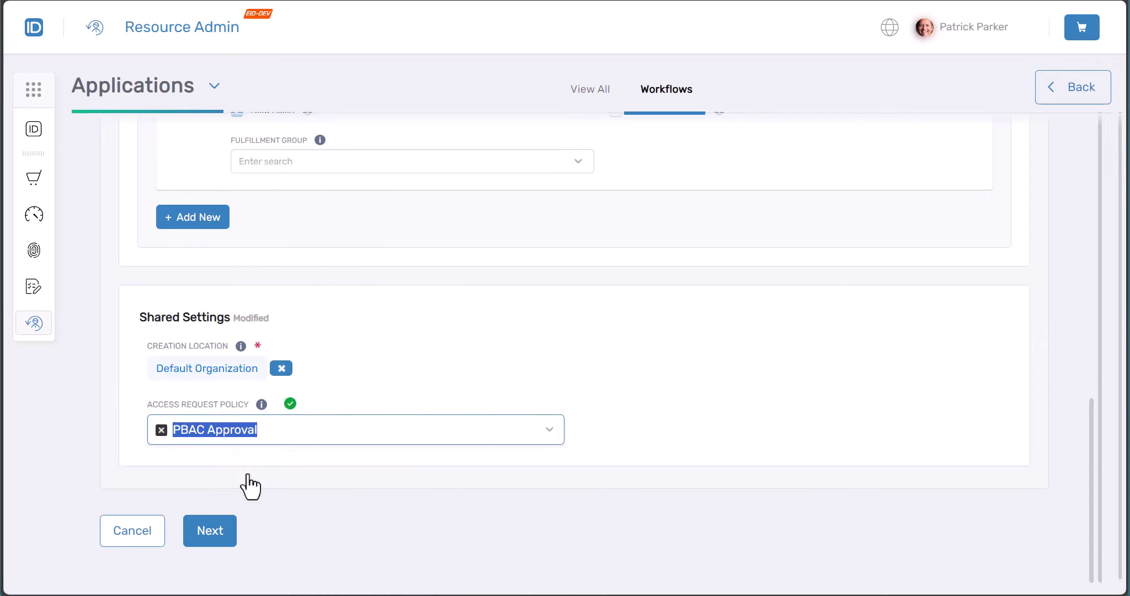
pyautogui.click(332, 478)
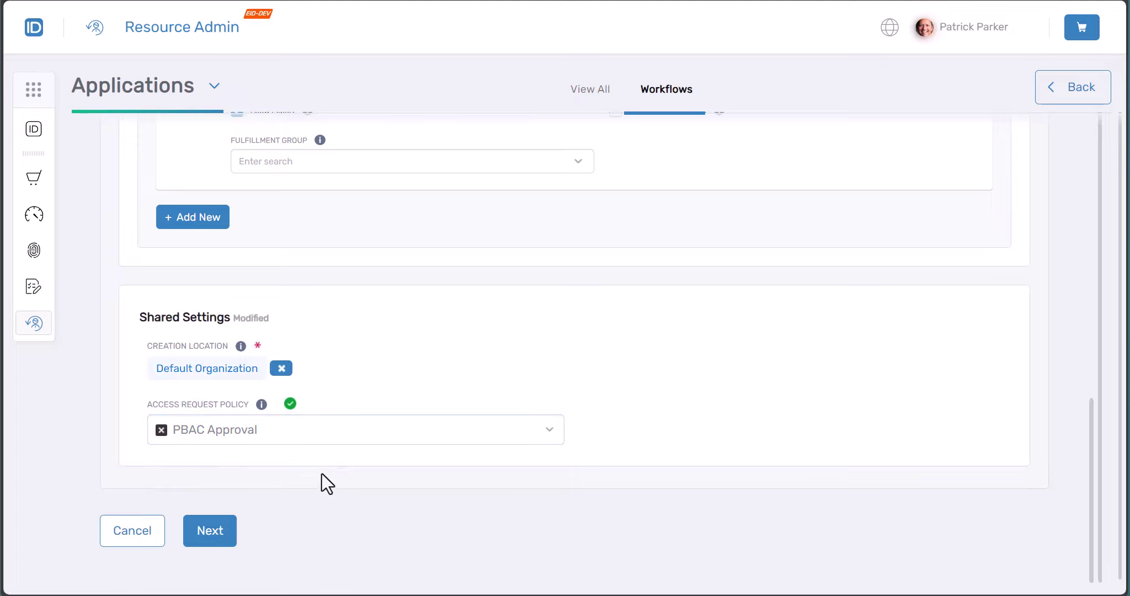
pyautogui.scroll(7, 489, 386)
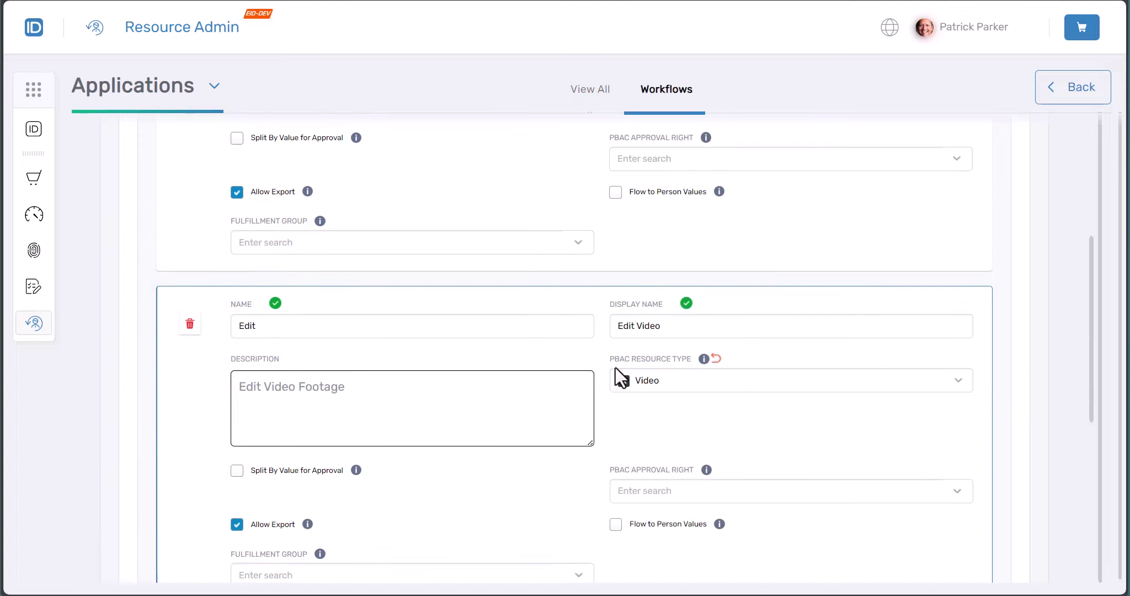
pyautogui.scroll(-8, 599, 354)
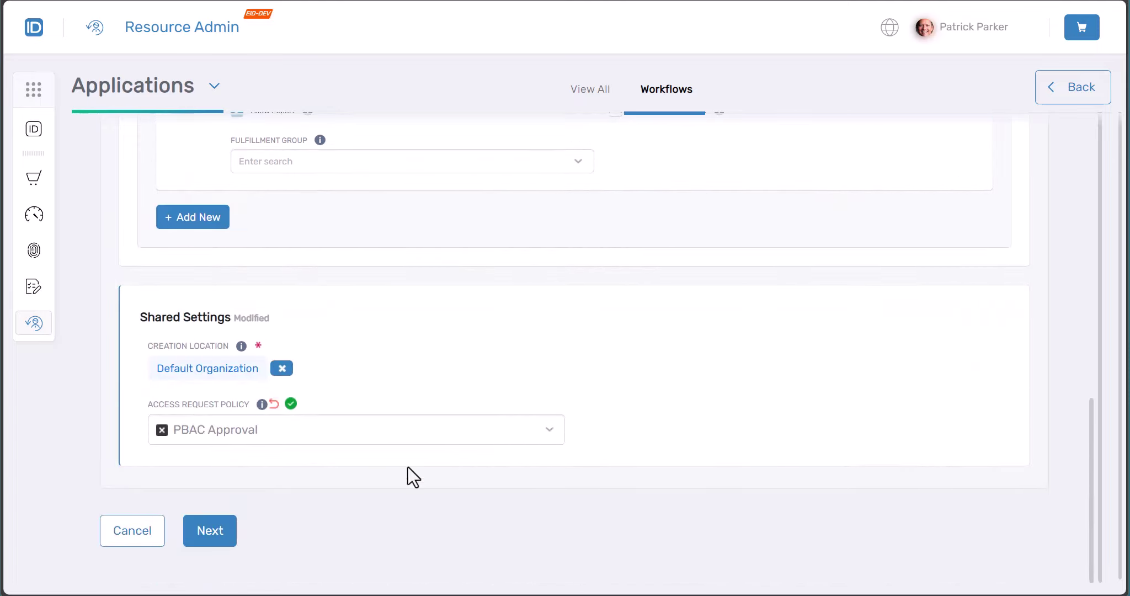
pyautogui.click(217, 536)
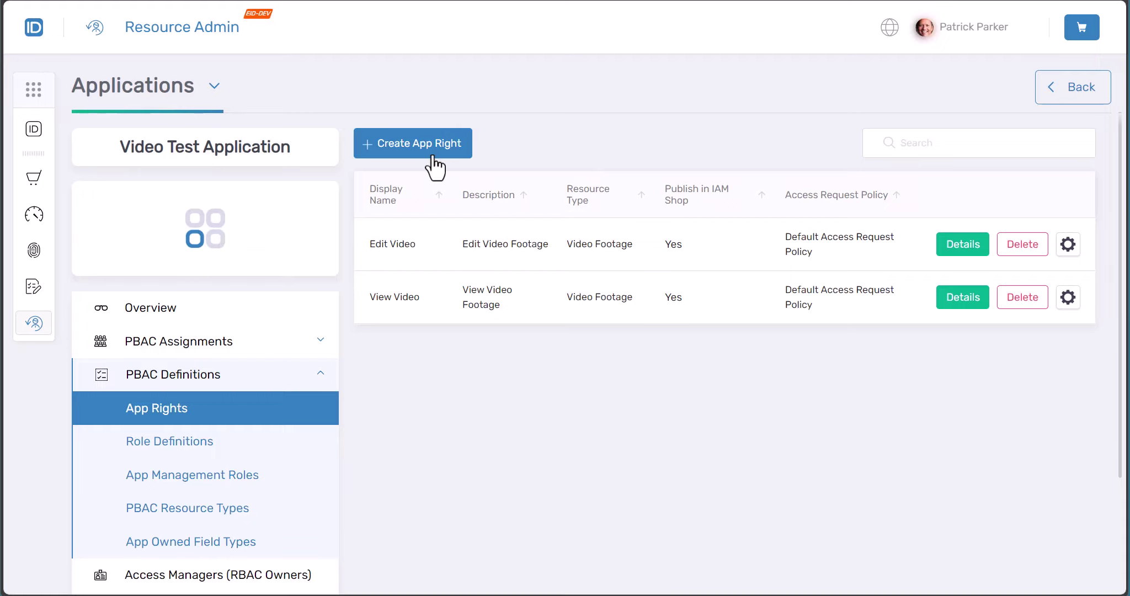
# - Expand the Actions panel and launch the Manage App Right/Role Settings workflow
pyautogui.scroll(-1, 266, 441)
pyautogui.scroll(-3, 269, 453)
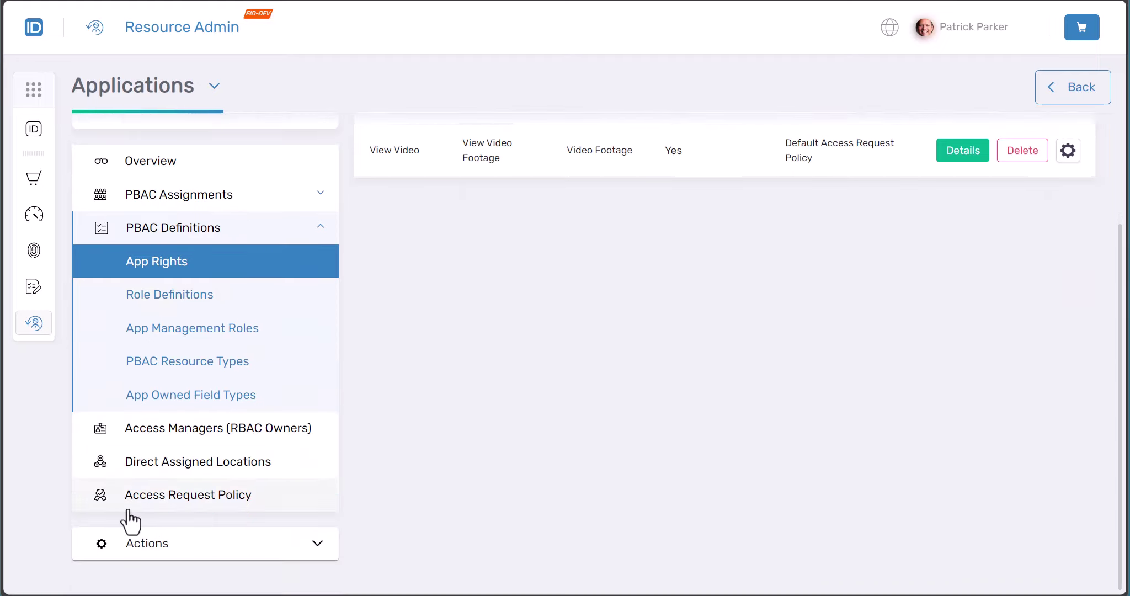
pyautogui.click(152, 546)
pyautogui.scroll(-4, 315, 389)
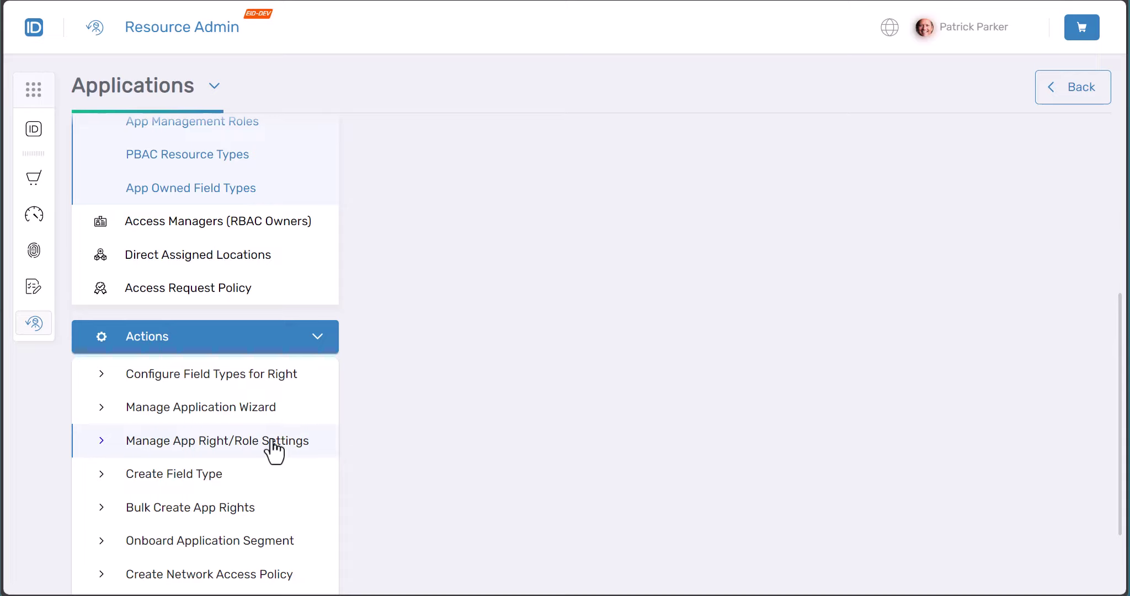
pyautogui.click(232, 442)
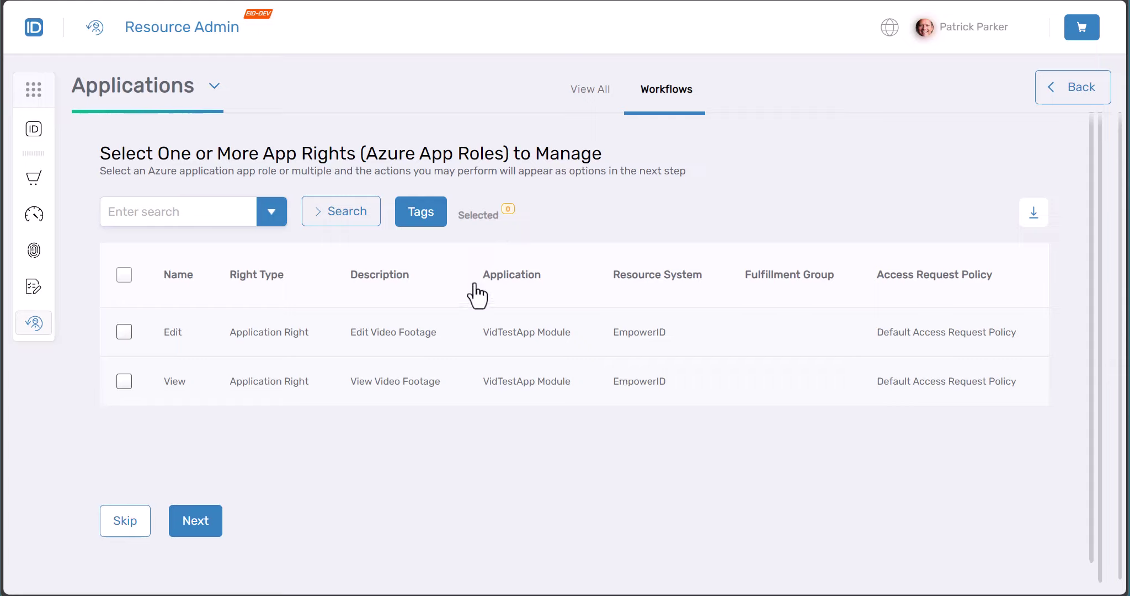
# - Select the Edit and View rights, continue, and skip Select Role Definitions
pyautogui.click(125, 333)
pyautogui.click(124, 382)
pyautogui.click(206, 532)
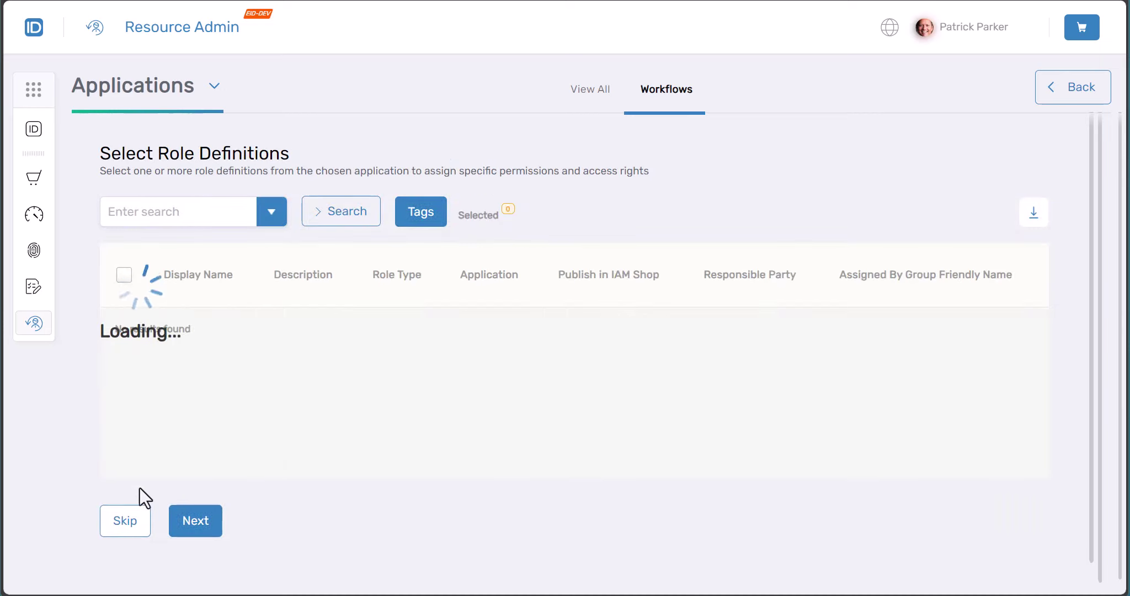
pyautogui.click(122, 523)
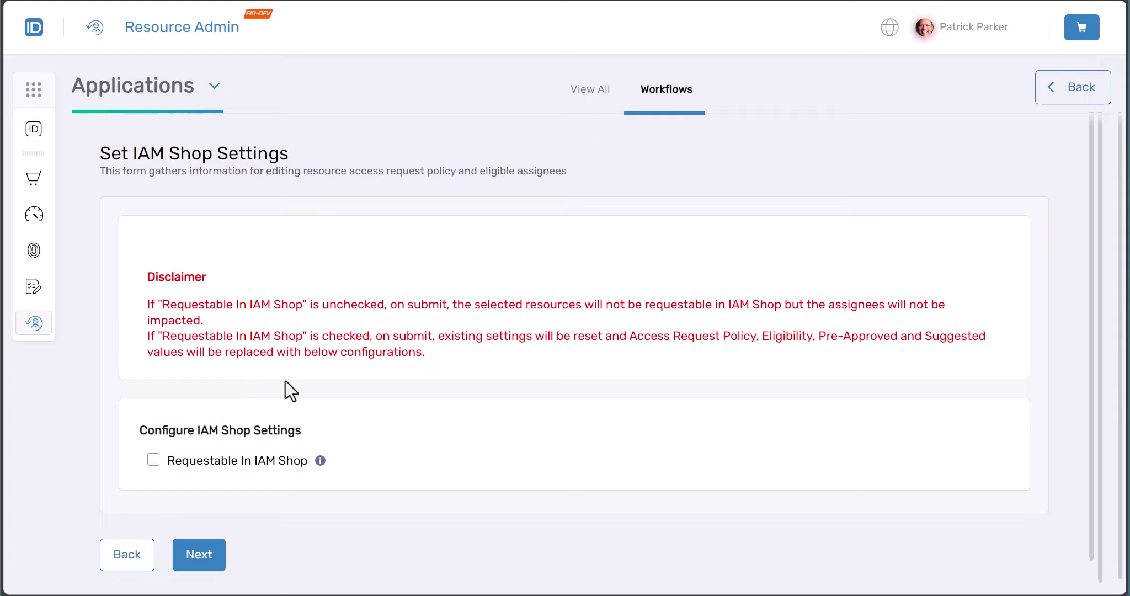
# - Make the rights requestable in IAM Shop with PBAC Approval as access request policy
pyautogui.scroll(-1, 325, 319)
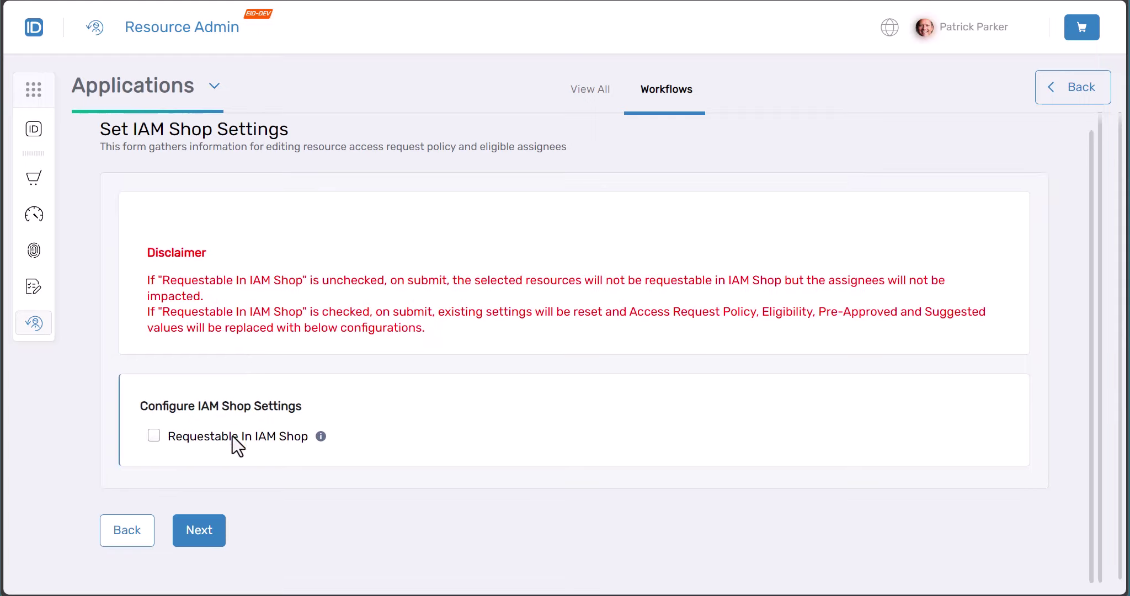
pyautogui.click(233, 434)
pyautogui.scroll(-5, 255, 348)
pyautogui.scroll(3, 247, 245)
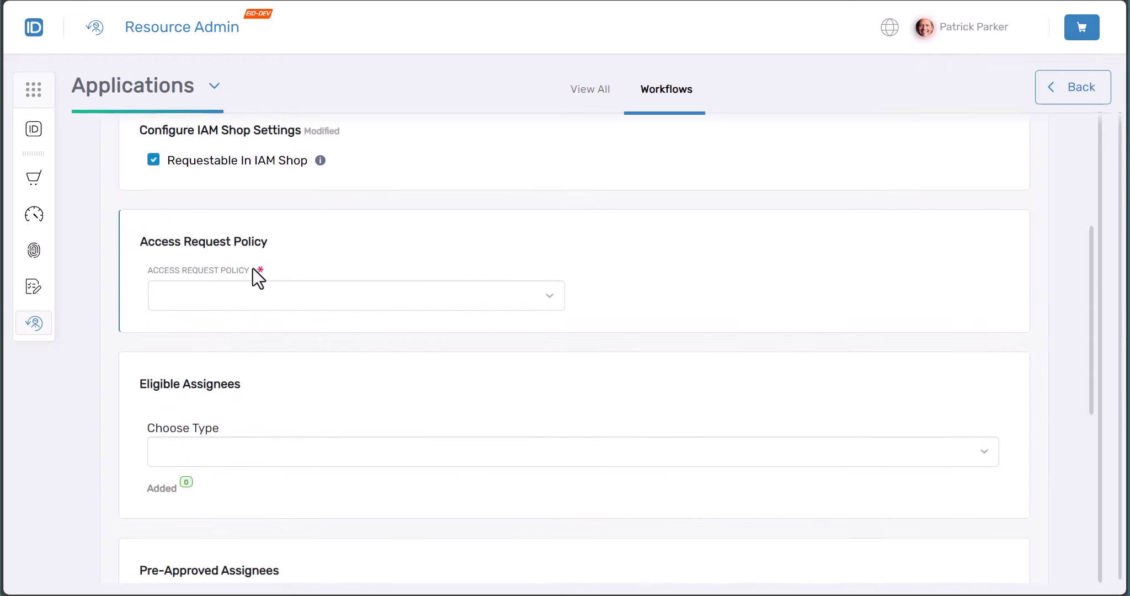
pyautogui.click(259, 297)
pyautogui.write('pb')
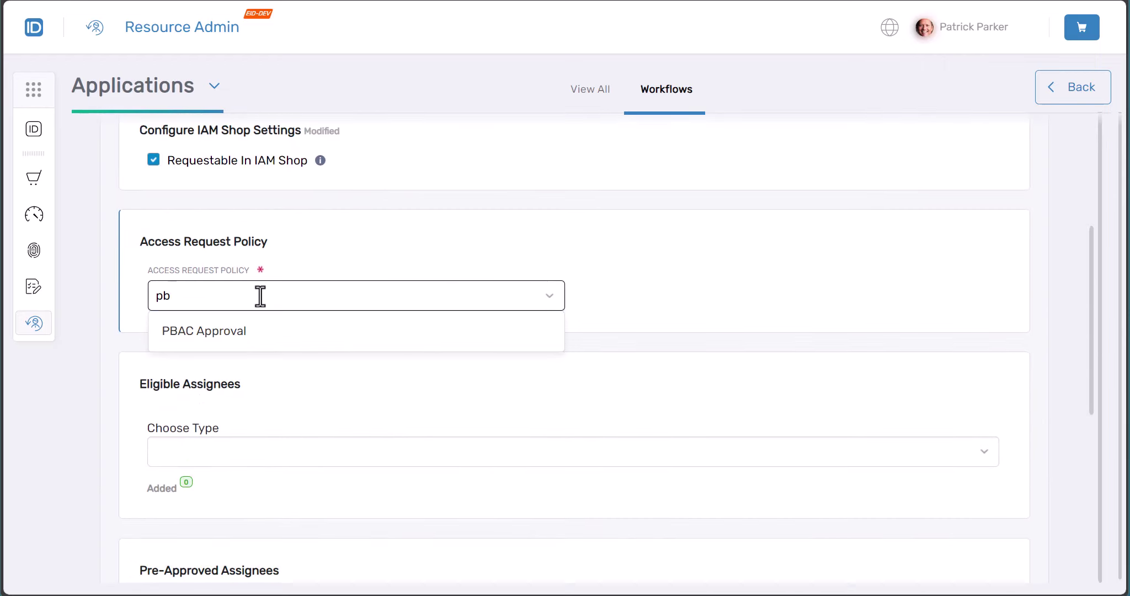
pyautogui.click(274, 329)
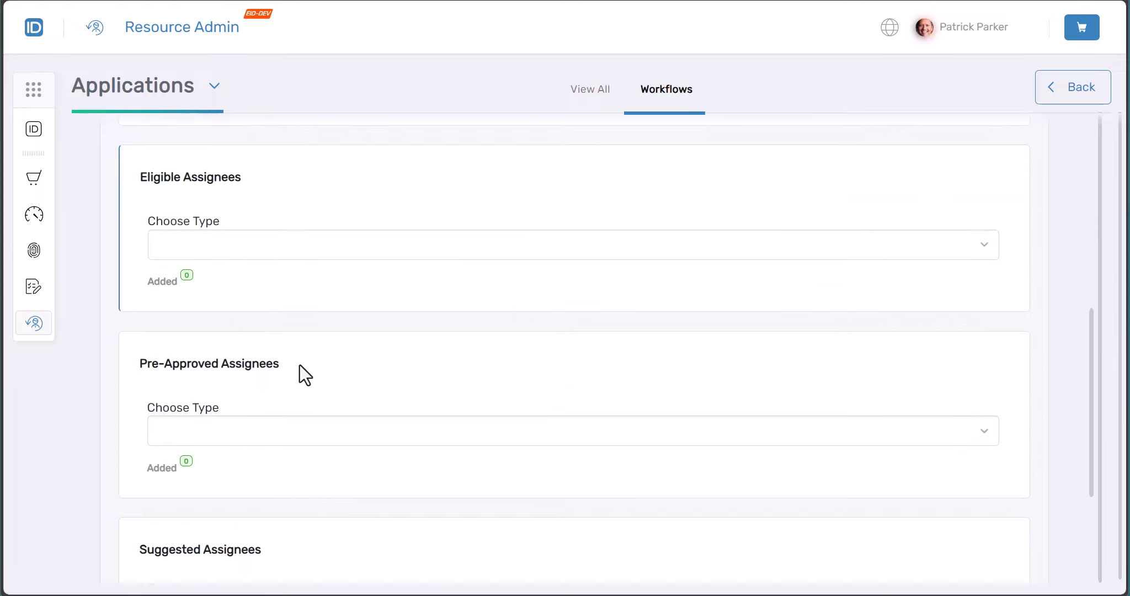
# - Add management role VIS-Person-Self as an eligible assignee
pyautogui.click(300, 363)
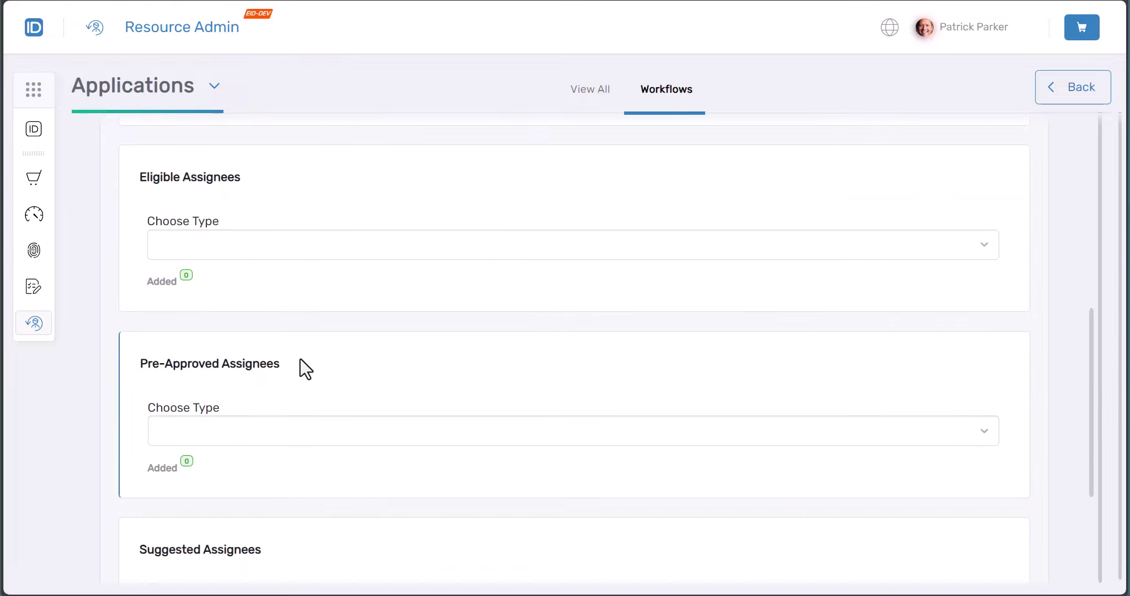
pyautogui.click(176, 430)
pyautogui.scroll(-3, 218, 511)
pyautogui.scroll(5, 221, 509)
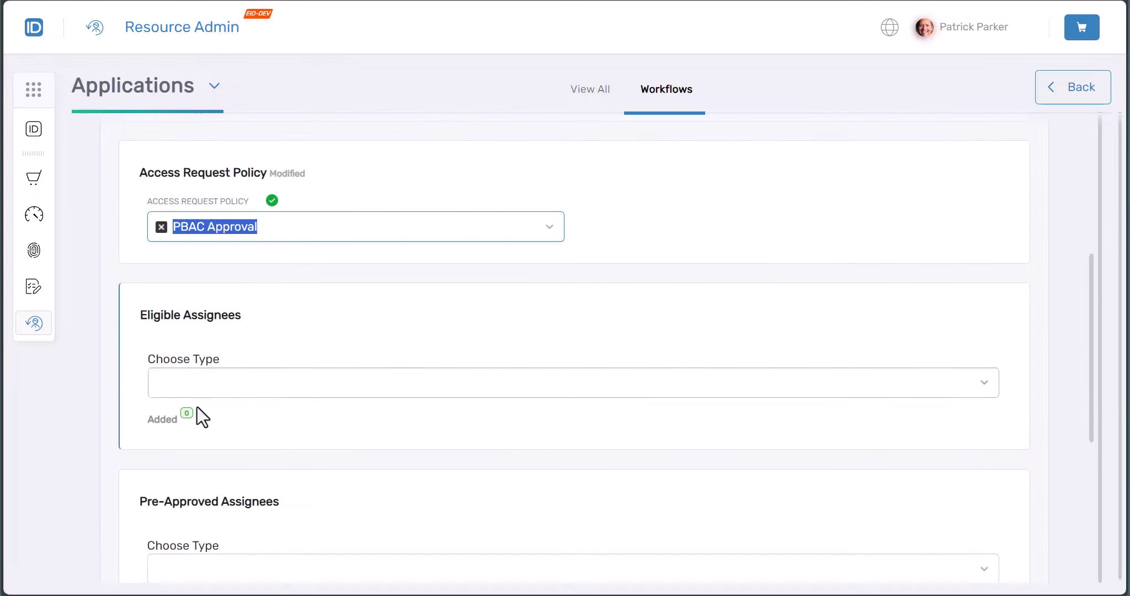
pyautogui.click(203, 386)
pyautogui.write('mana')
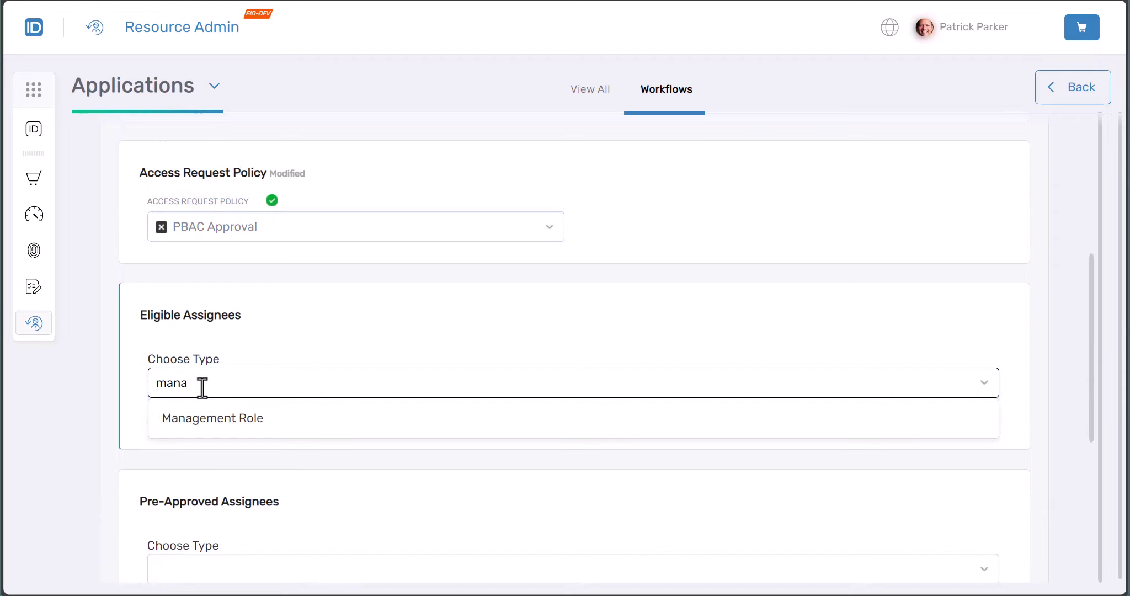
pyautogui.press('Return')
pyautogui.click(232, 416)
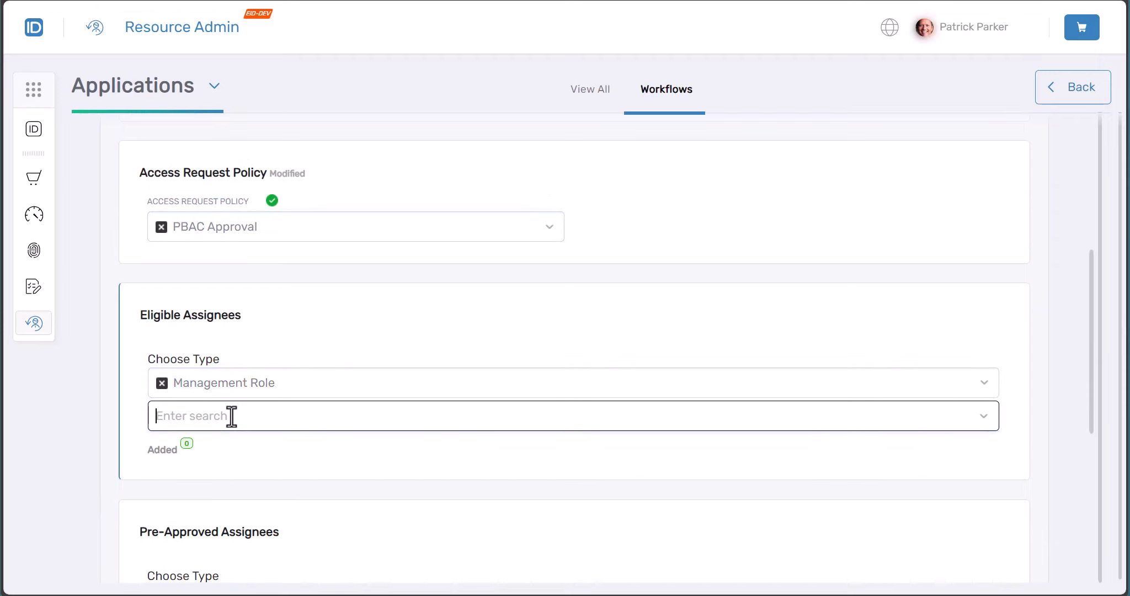
pyautogui.write('vis-per')
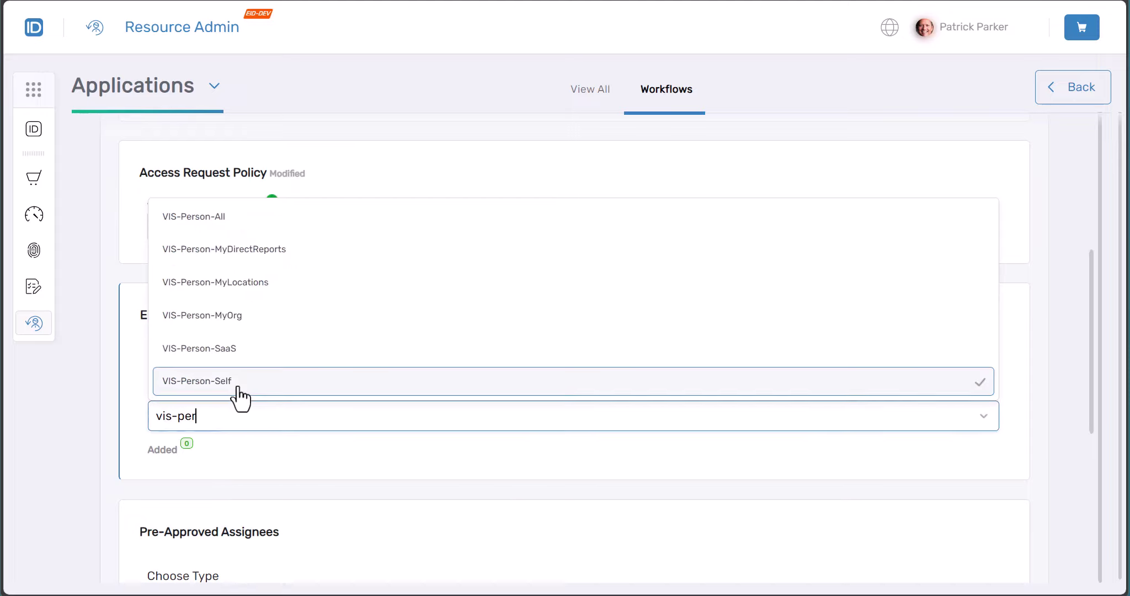
pyautogui.click(239, 381)
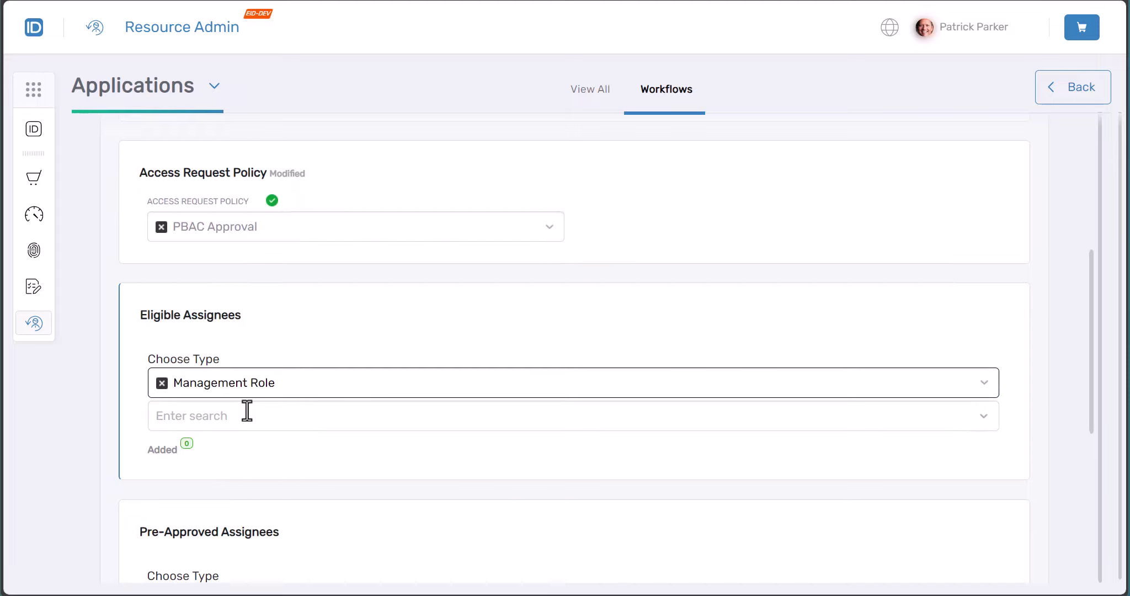
pyautogui.scroll(-5, 287, 428)
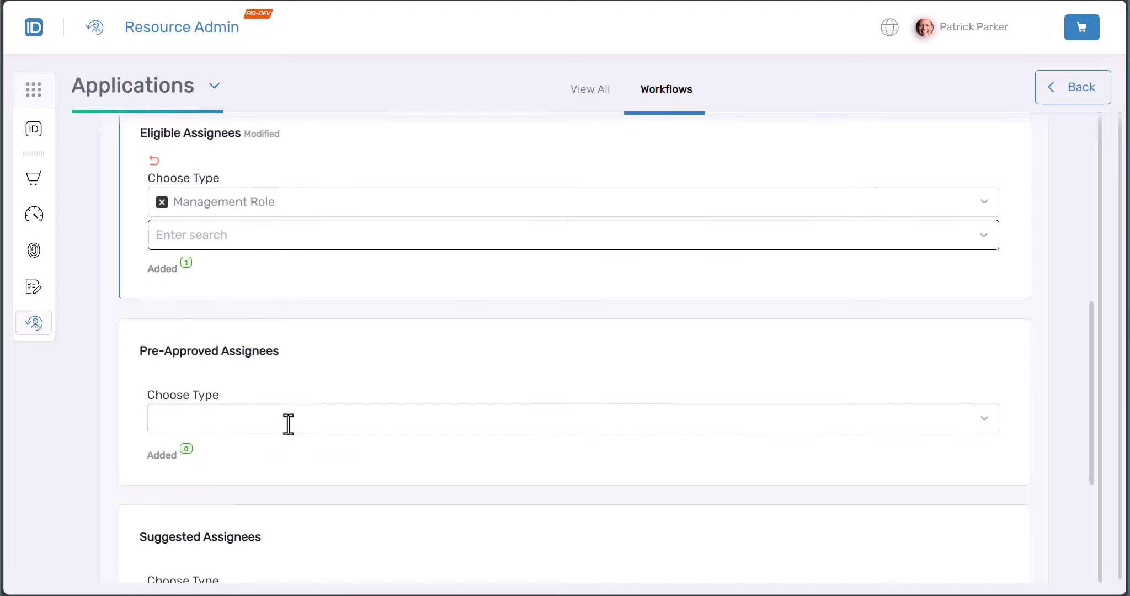
pyautogui.scroll(3, 291, 437)
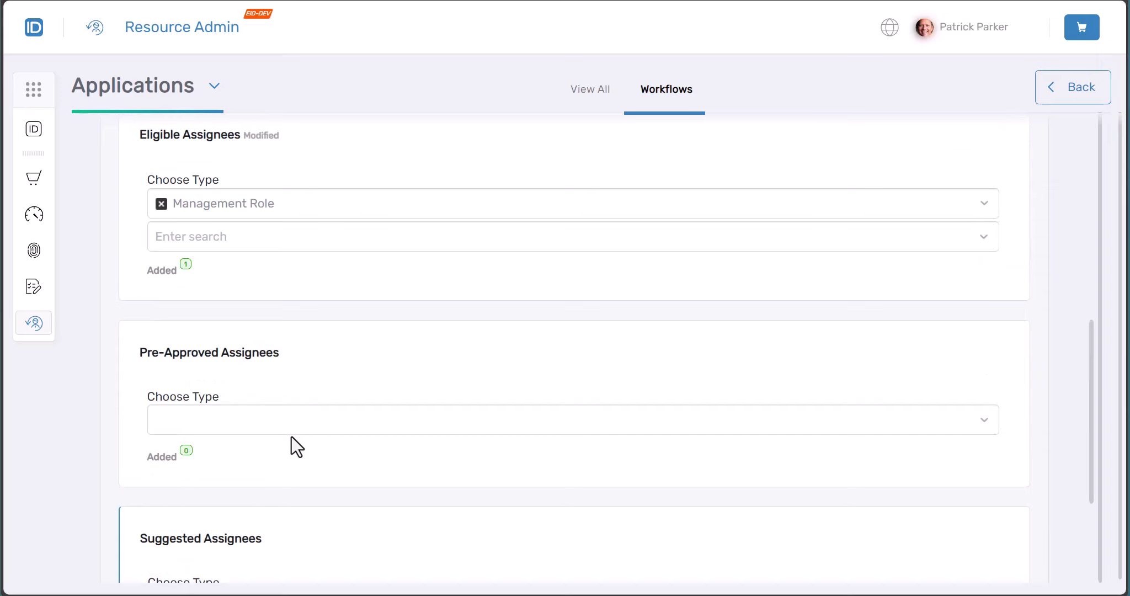
pyautogui.scroll(5, 291, 437)
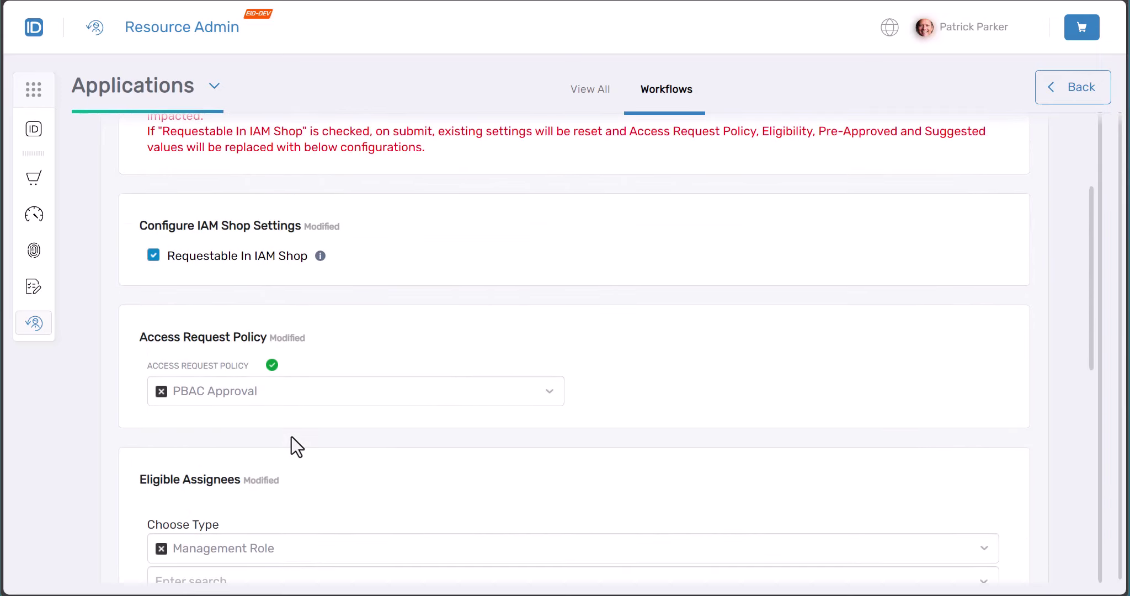
pyautogui.scroll(-2, 292, 437)
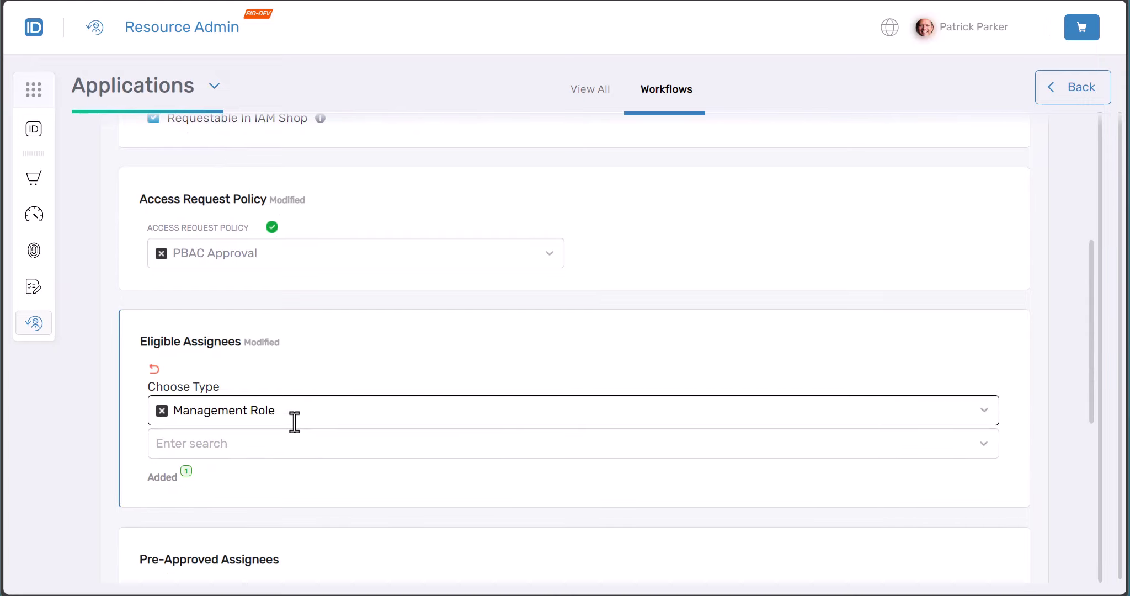
pyautogui.scroll(-6, 295, 423)
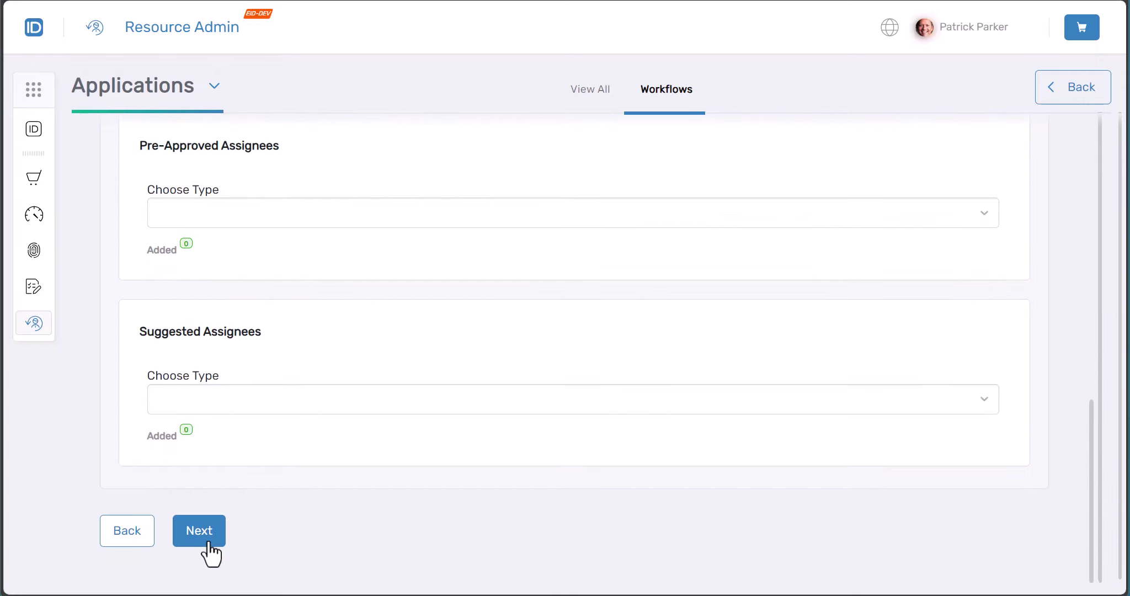
# - Submit the IAM Shop settings so Edit Video and View Video both list PBAC Approval
pyautogui.click(208, 542)
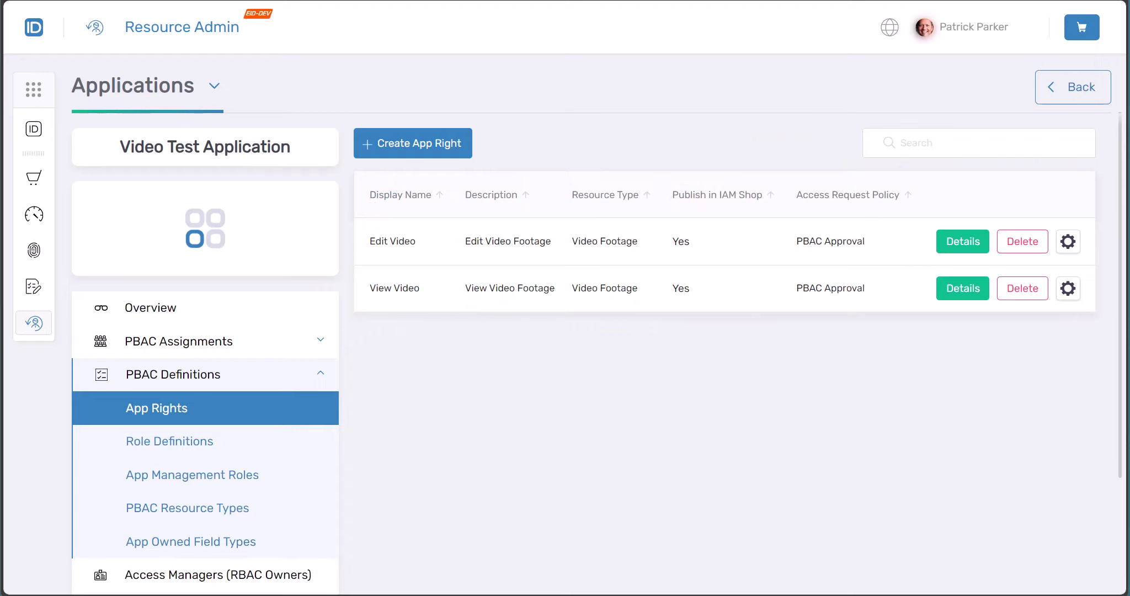
# - Start a new app right named 'Delete' with display name 'Delete Video Footage'
pyautogui.click(411, 148)
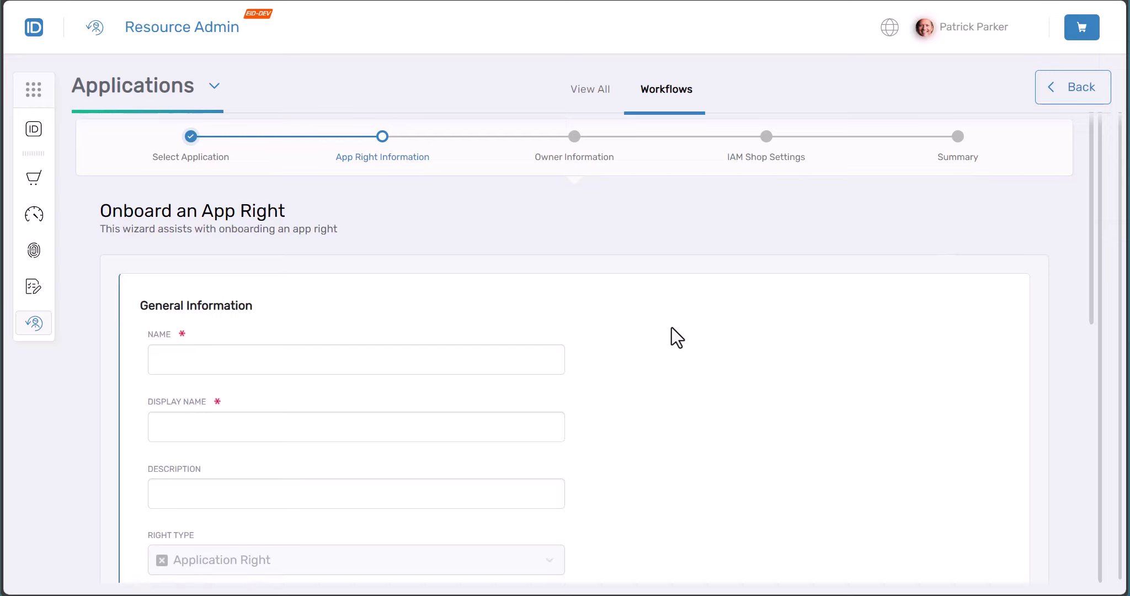
pyautogui.scroll(-3, 672, 327)
pyautogui.click(266, 221)
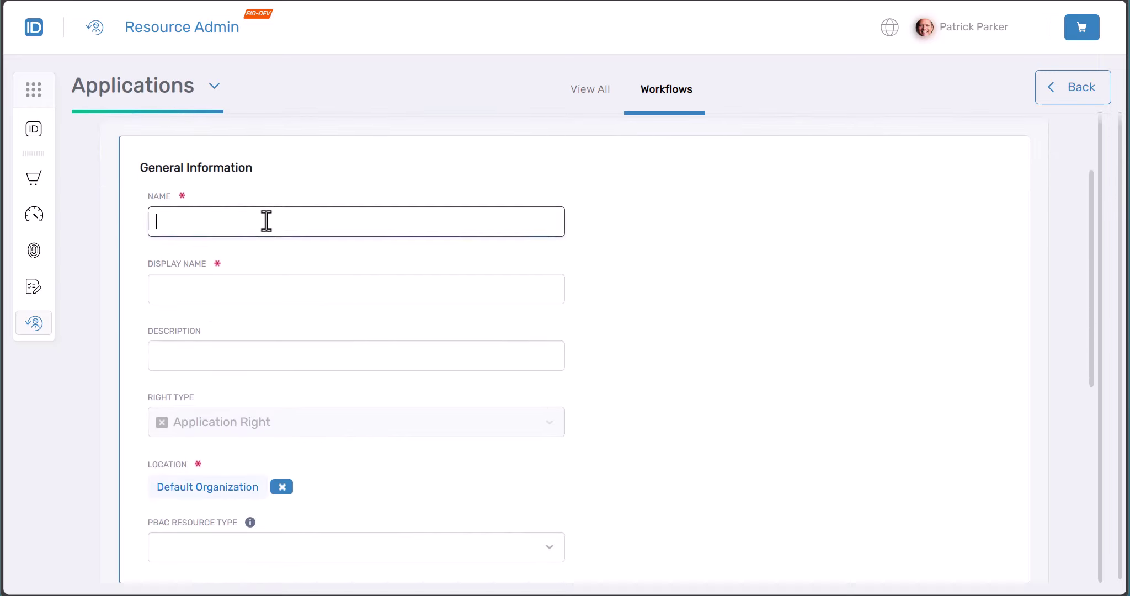
pyautogui.write('Delete')
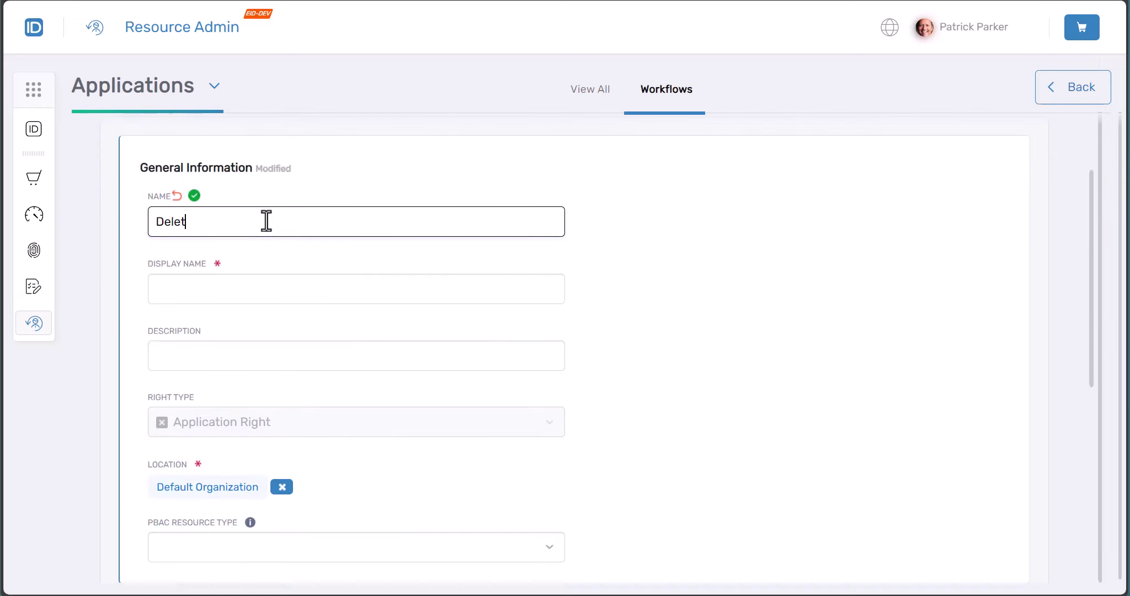
pyautogui.press('Tab')
pyautogui.write('Delete')
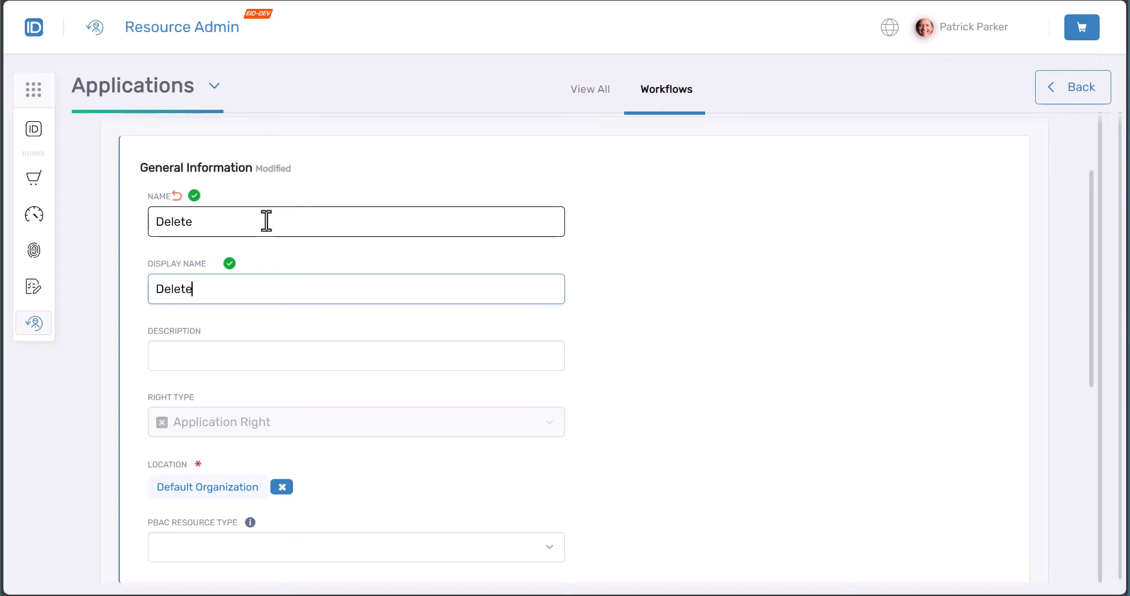
pyautogui.write(' Video ')
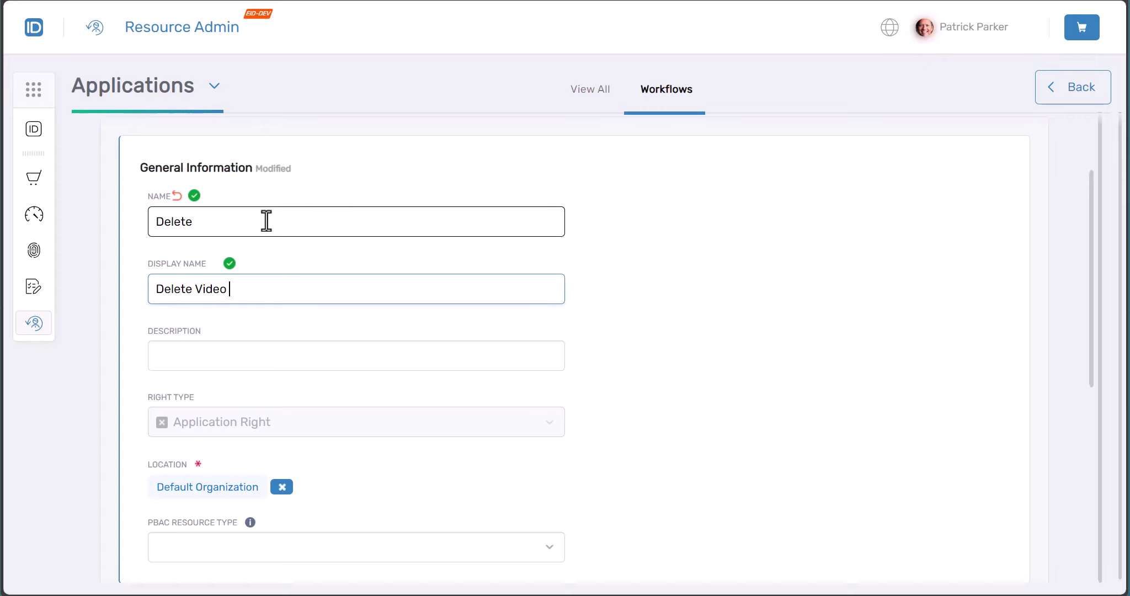
pyautogui.write('Footage')
# - Copy 'Delete Video Footage' into the description and trim the display name to 'Delete Video'
pyautogui.press('Tab')
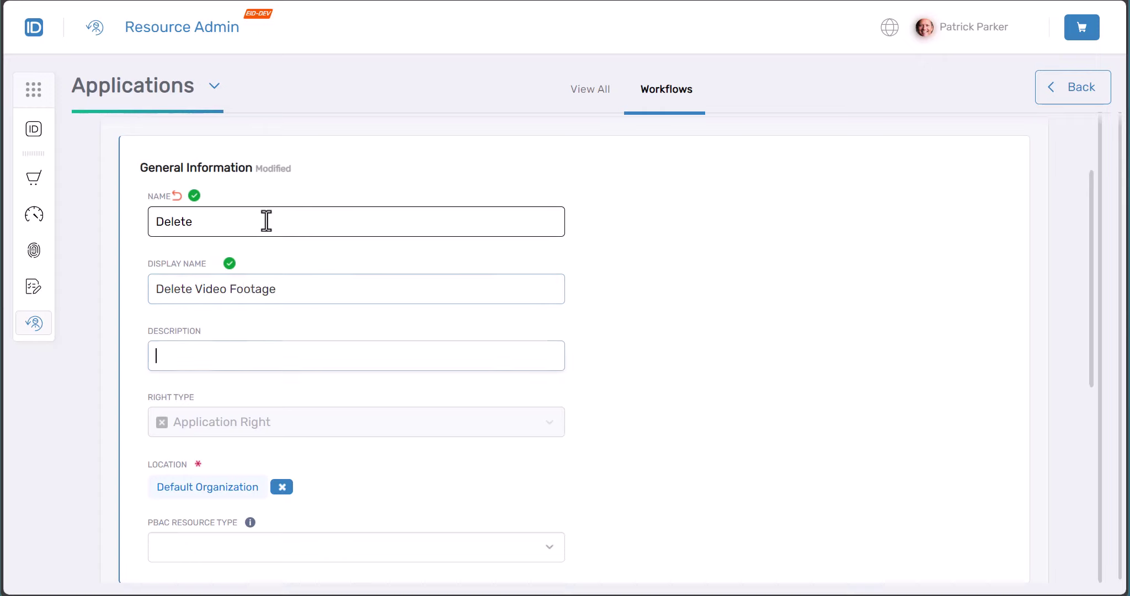
pyautogui.hotkey('shift', 'Tab')
pyautogui.hotkey('ctrl', 'c')
pyautogui.press('Tab')
pyautogui.hotkey('ctrl', 'v')
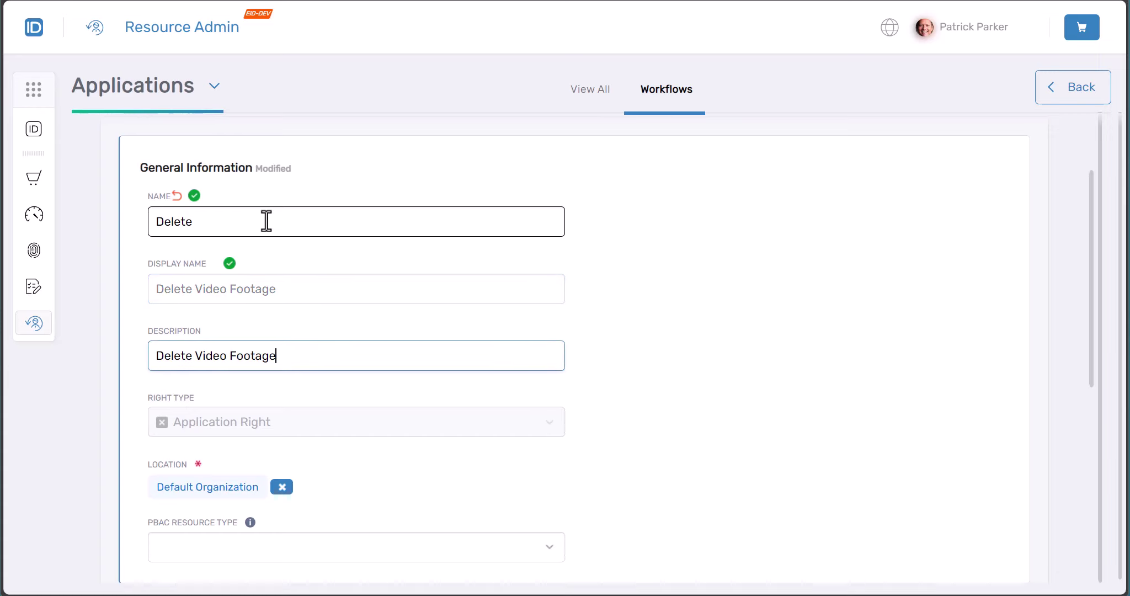
pyautogui.hotkey('shift', 'Tab')
pyautogui.press('End')
pyautogui.press('BackSpace')
pyautogui.press('BackSpace')
pyautogui.press('BackSpace')
pyautogui.press('BackSpace')
pyautogui.press('BackSpace')
pyautogui.press('BackSpace')
pyautogui.press('BackSpace')
pyautogui.press('BackSpace')
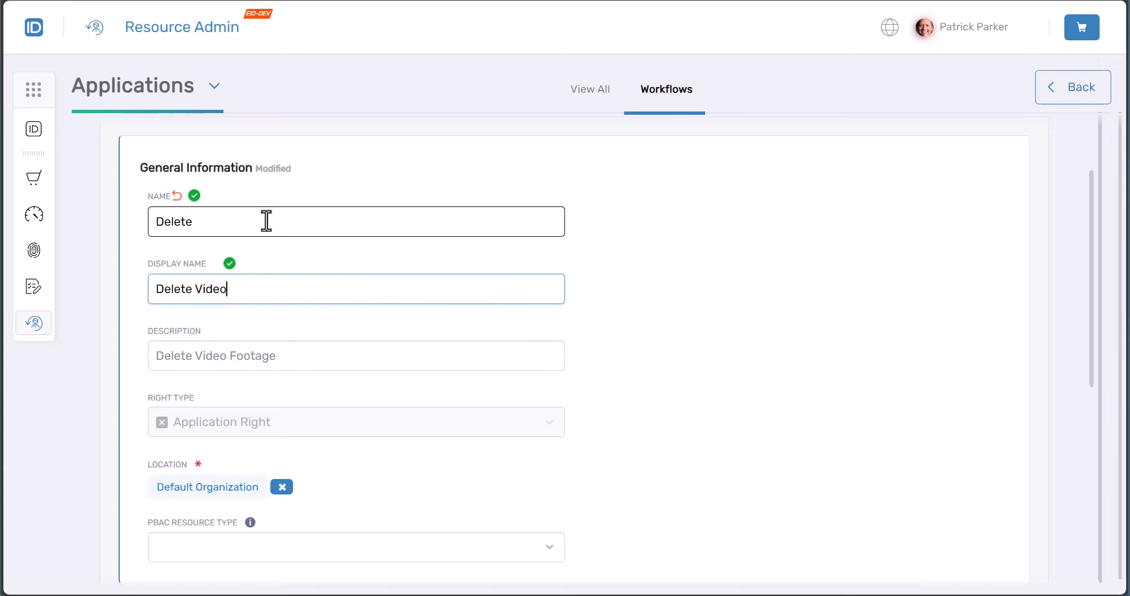
# - Review the new right's name, display name and description fields
pyautogui.doubleClick(202, 221)
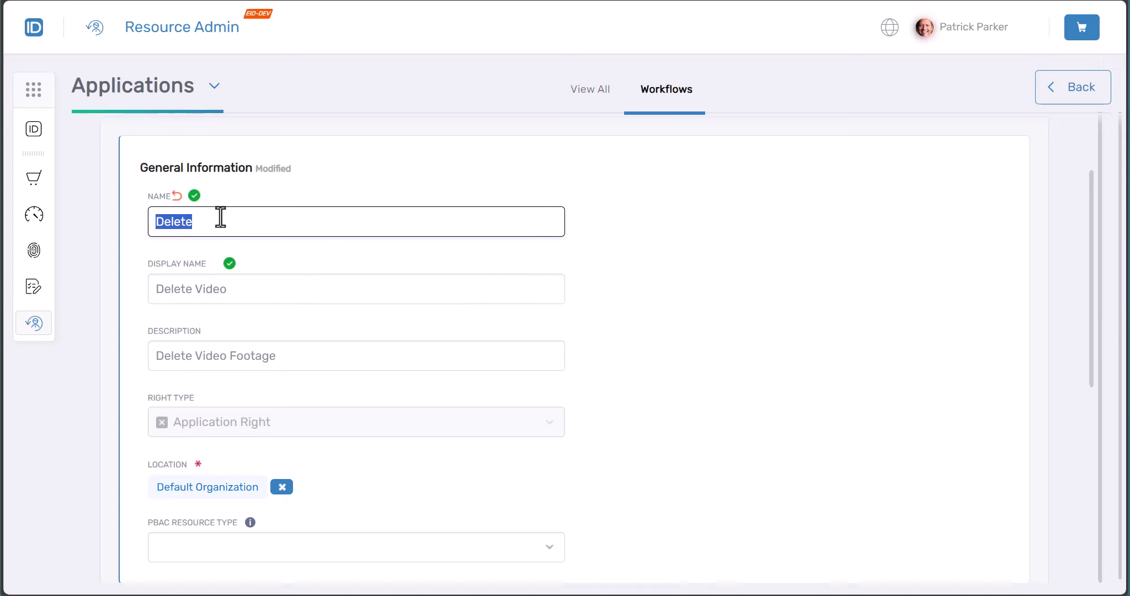
pyautogui.click(220, 220)
pyautogui.click(273, 295)
pyautogui.click(284, 356)
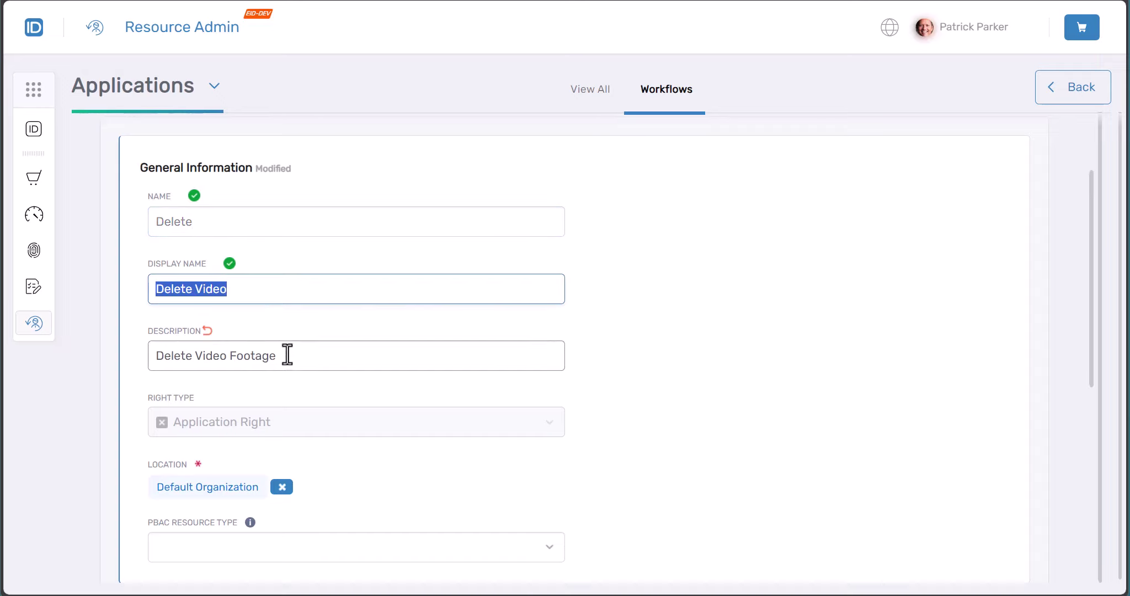
pyautogui.hotkey('ctrl', 'a')
pyautogui.scroll(-3, 297, 360)
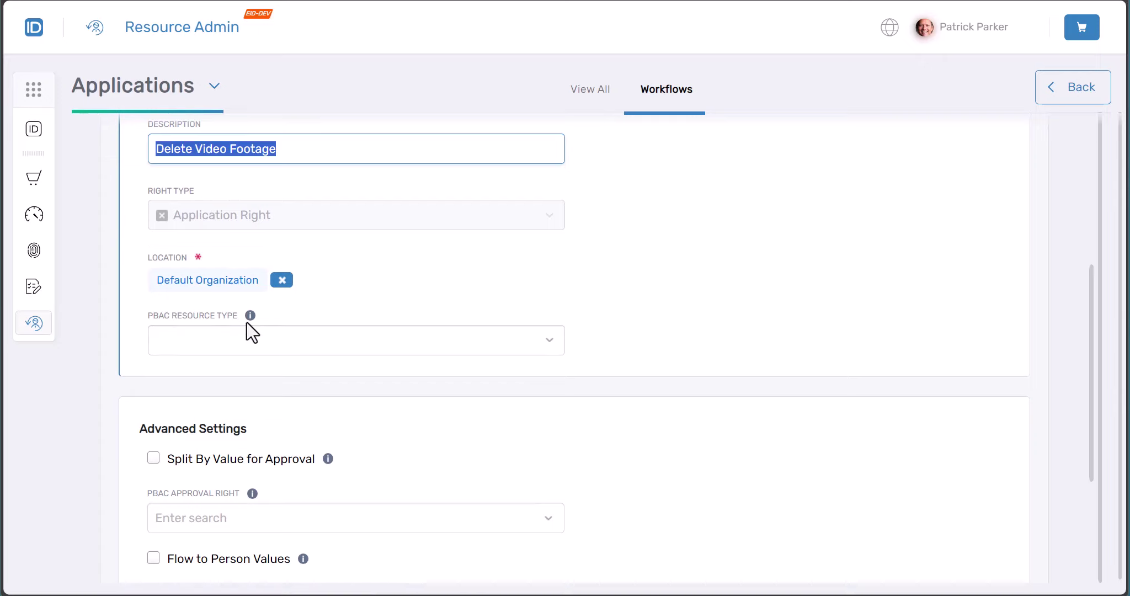
# - Set the PBAC resource type to Video Footage and advance to Owner Information
pyautogui.moveTo(246, 319)
pyautogui.click(547, 343)
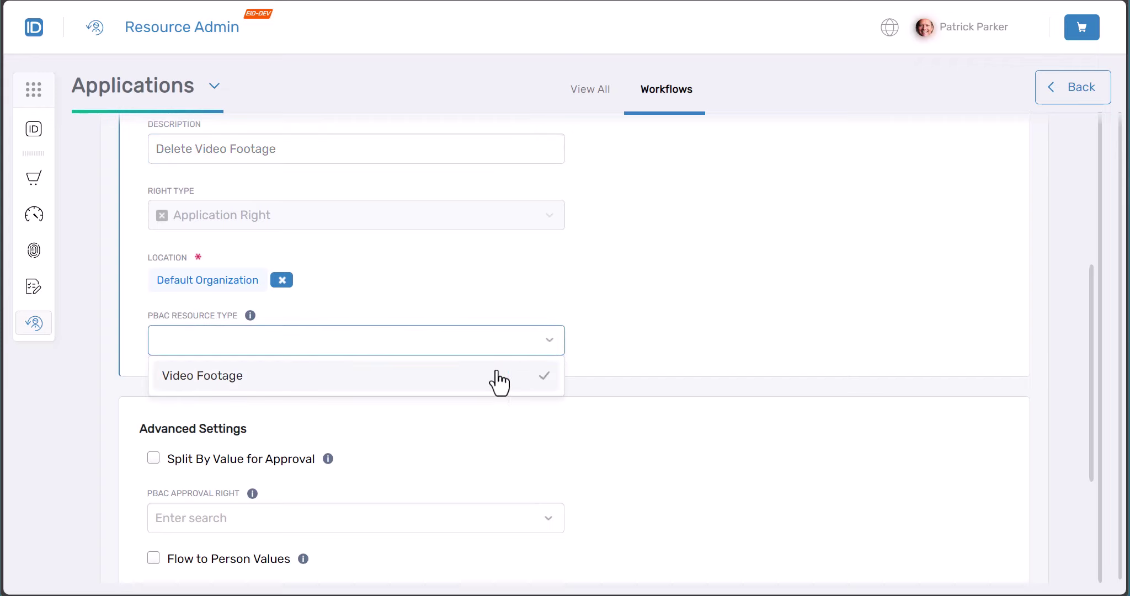
pyautogui.click(500, 381)
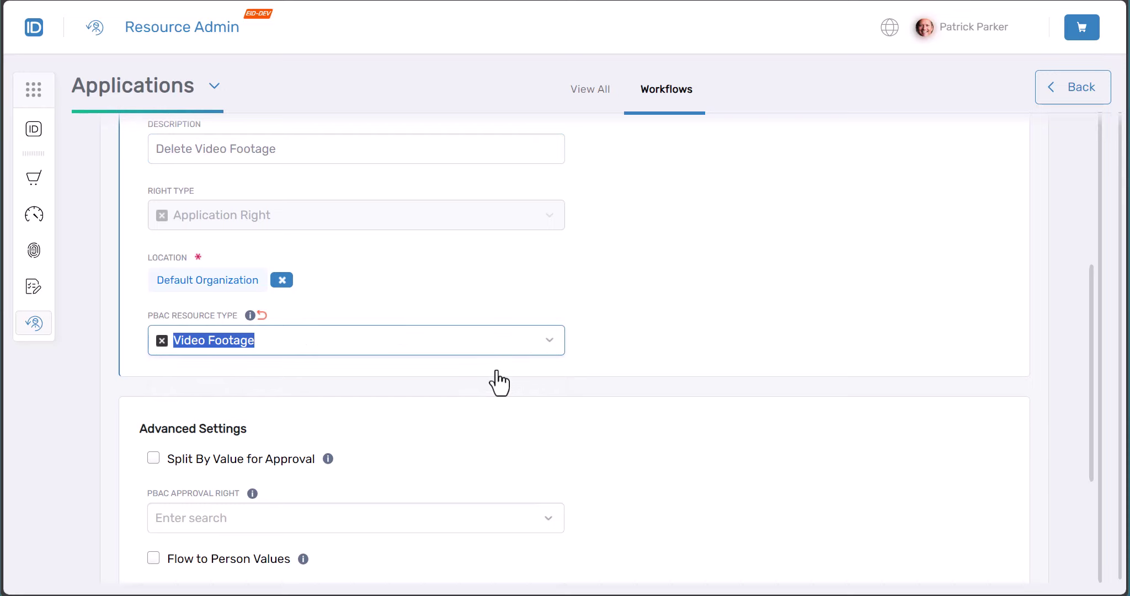
pyautogui.scroll(-4, 496, 368)
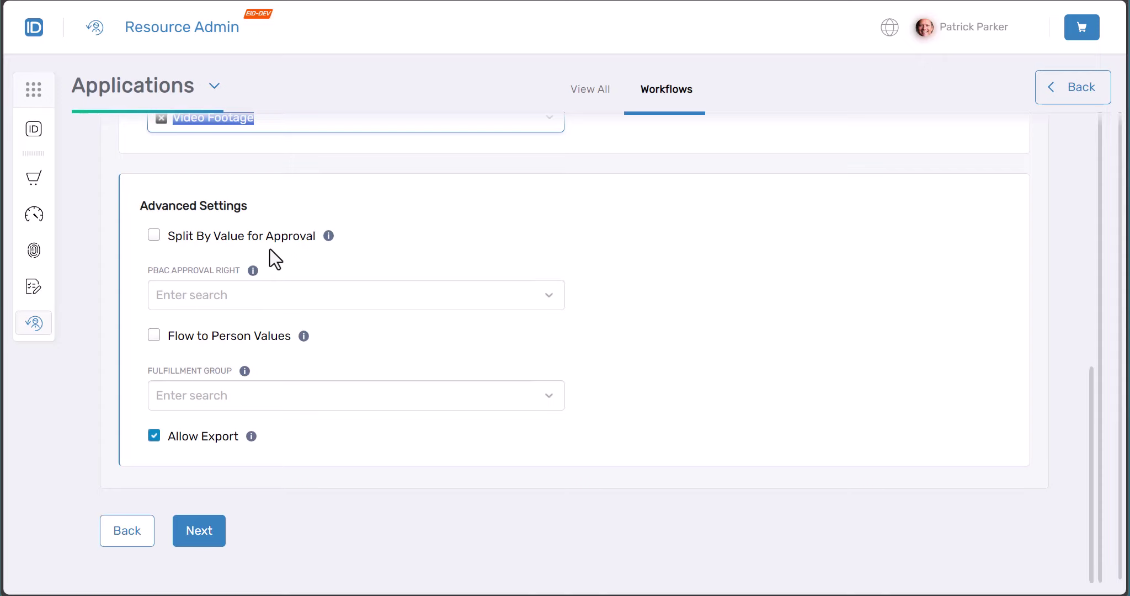
pyautogui.click(165, 296)
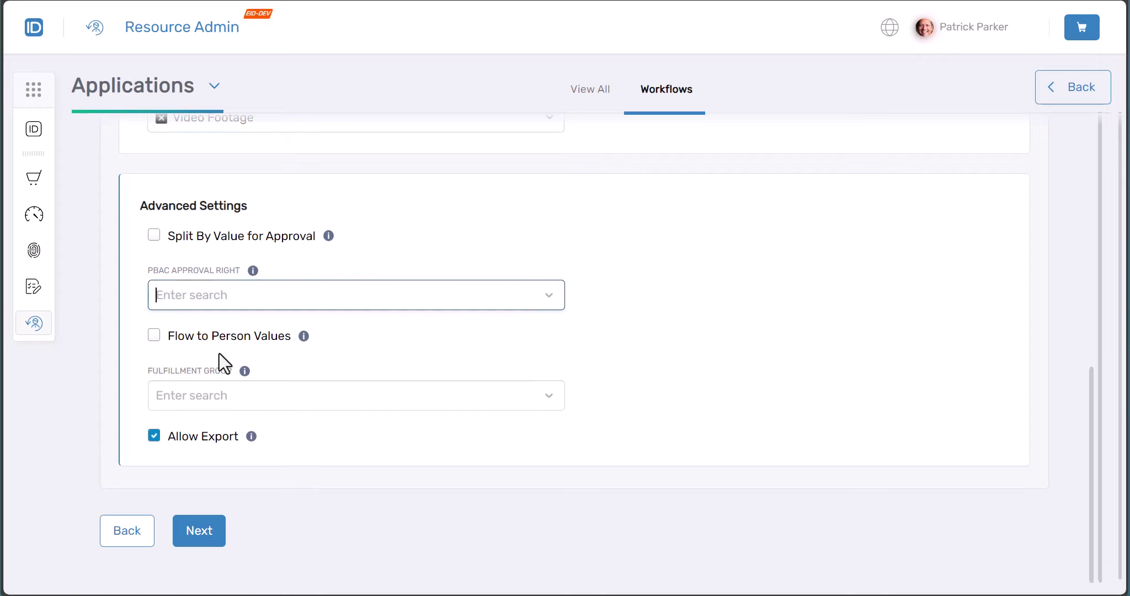
pyautogui.click(191, 398)
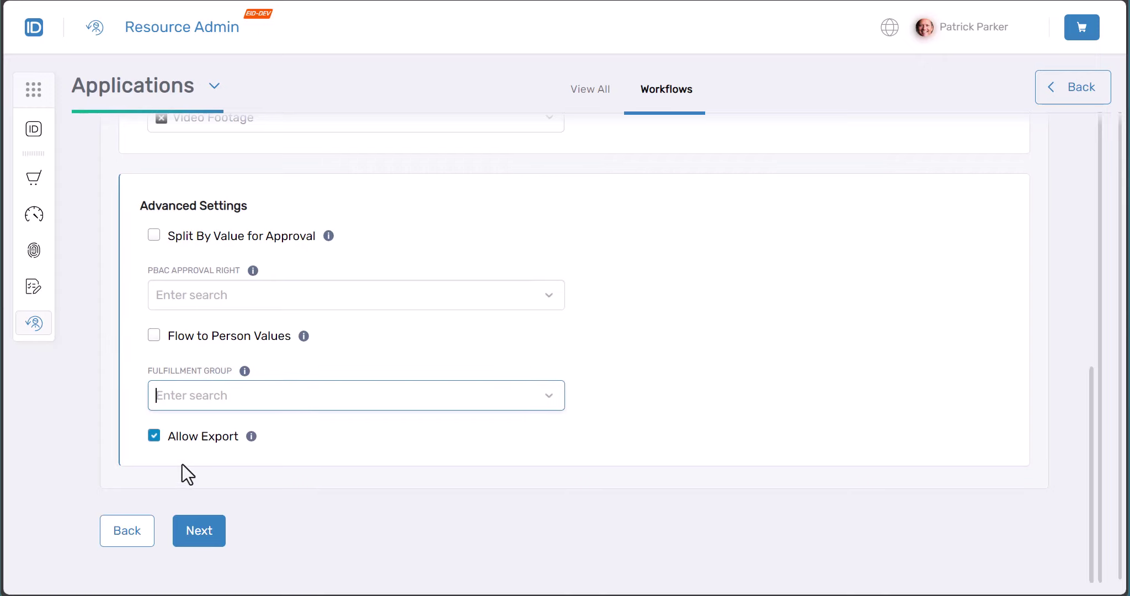
pyautogui.click(197, 534)
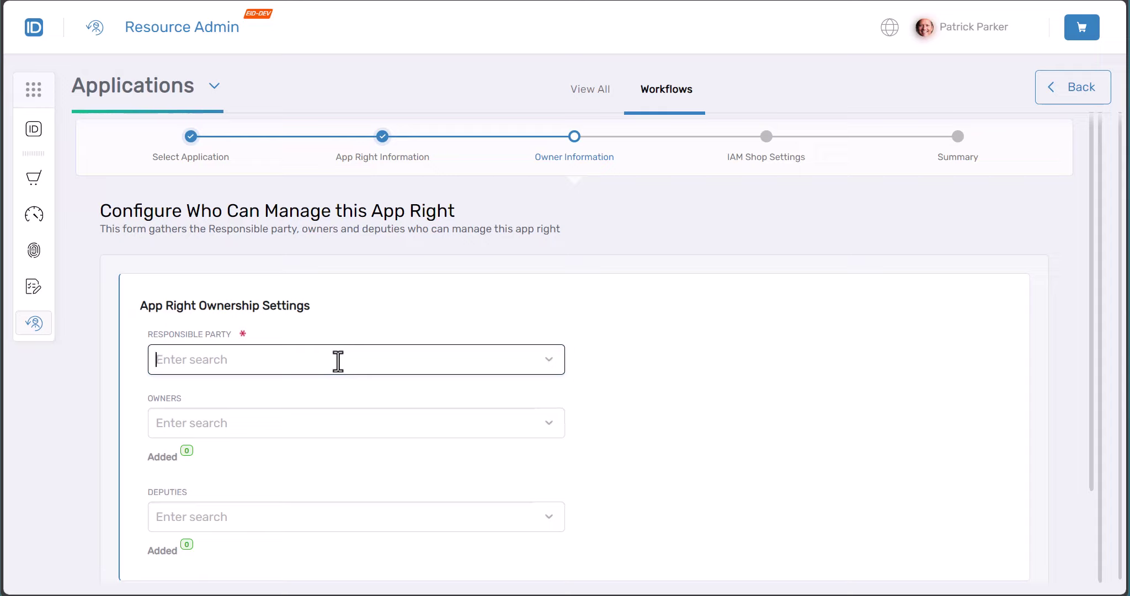
# - Search for the signed-in user and make them the responsible party
pyautogui.write('patrick parker')
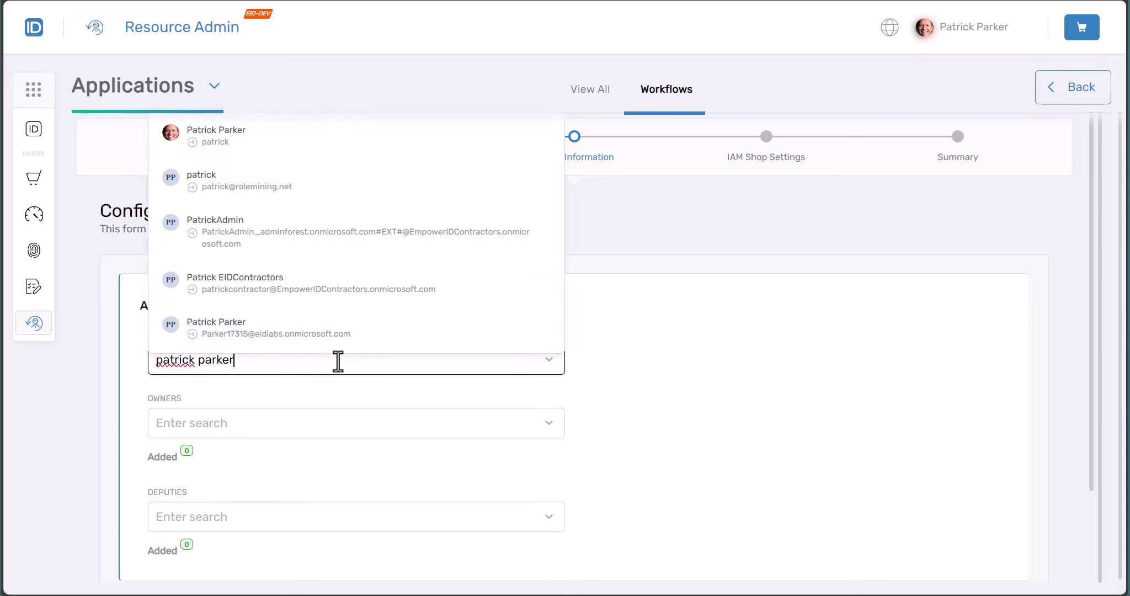
pyautogui.click(252, 144)
pyautogui.click(252, 420)
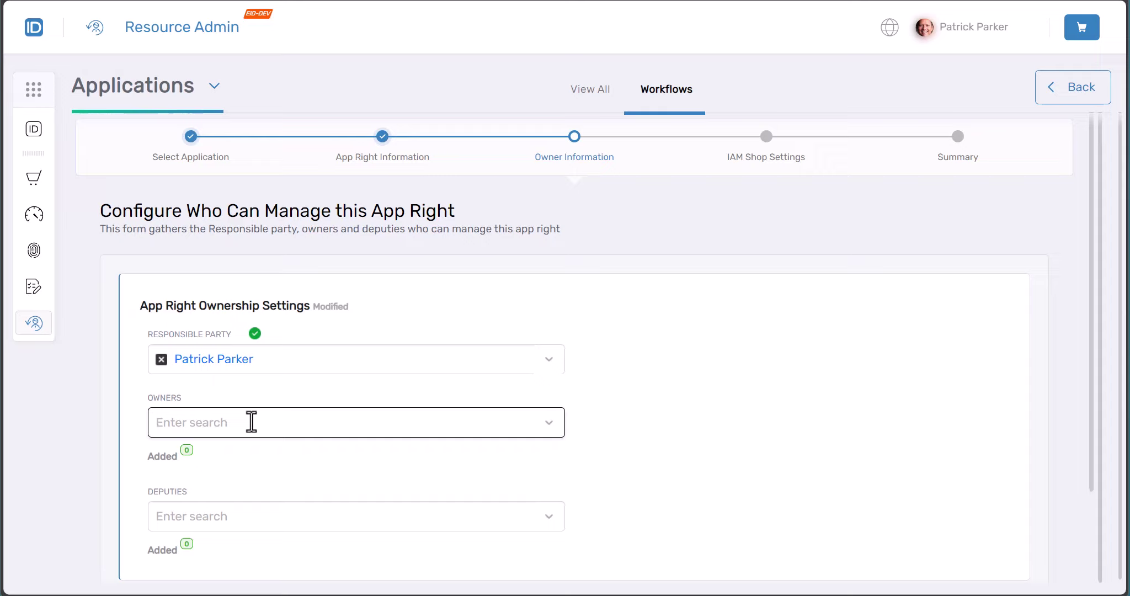
# - Add an Application RBAC Owner entry as owner and continue to IAM Shop Settings
pyautogui.write('applic')
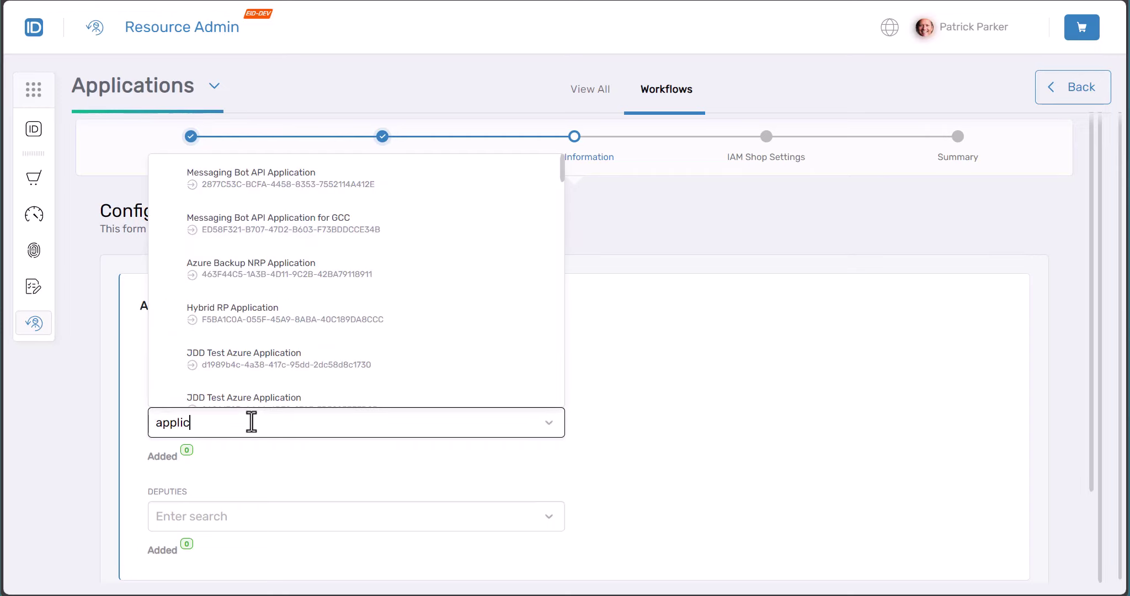
pyautogui.write('ation rb')
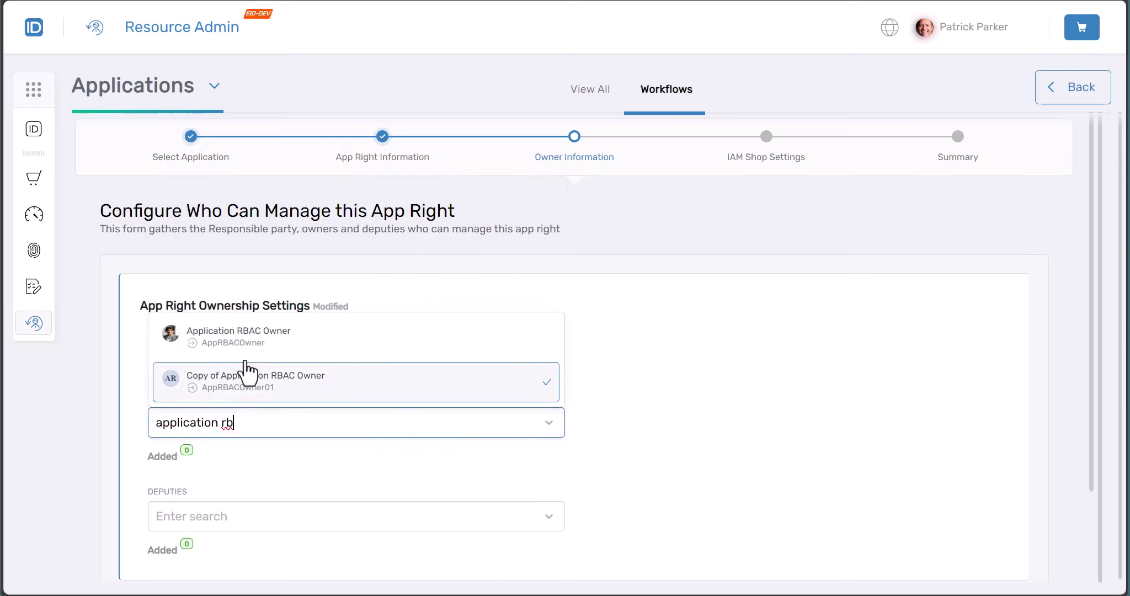
pyautogui.click(212, 342)
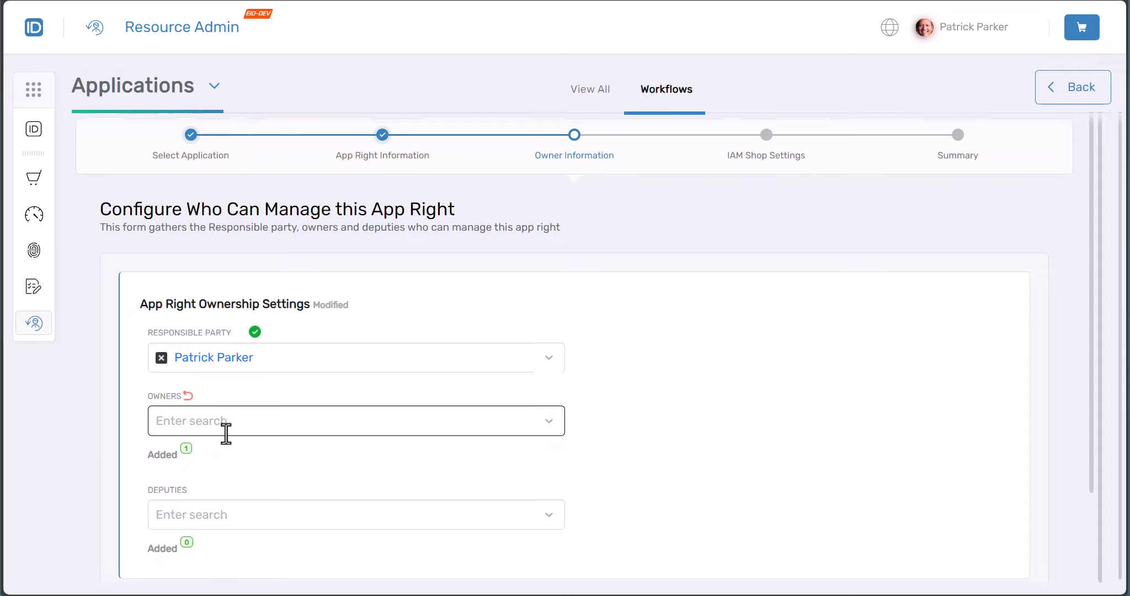
pyautogui.scroll(-2, 224, 431)
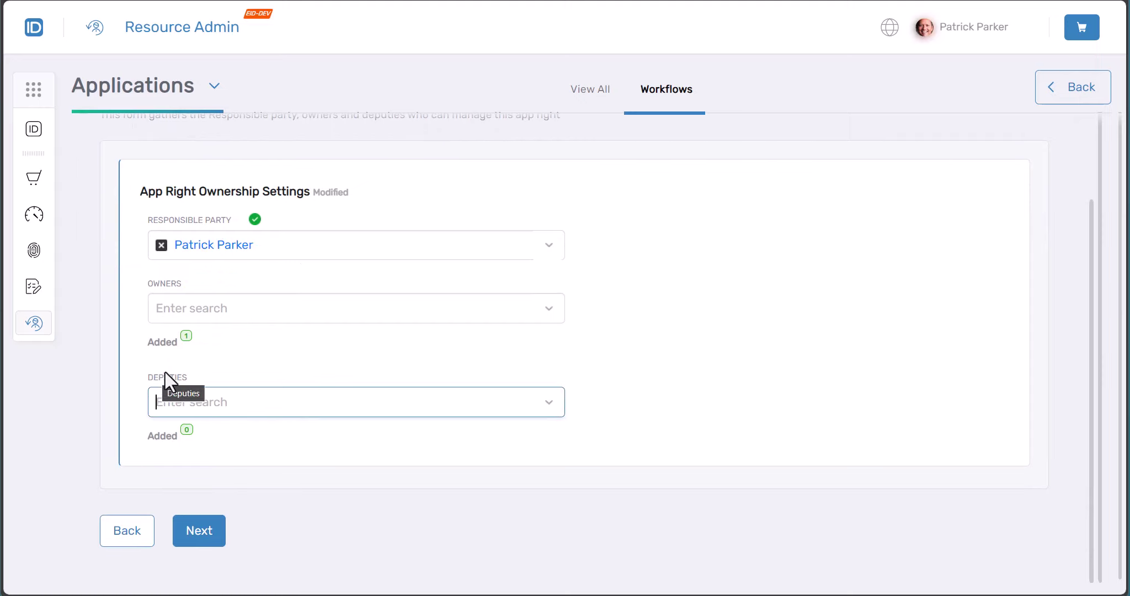
pyautogui.click(168, 408)
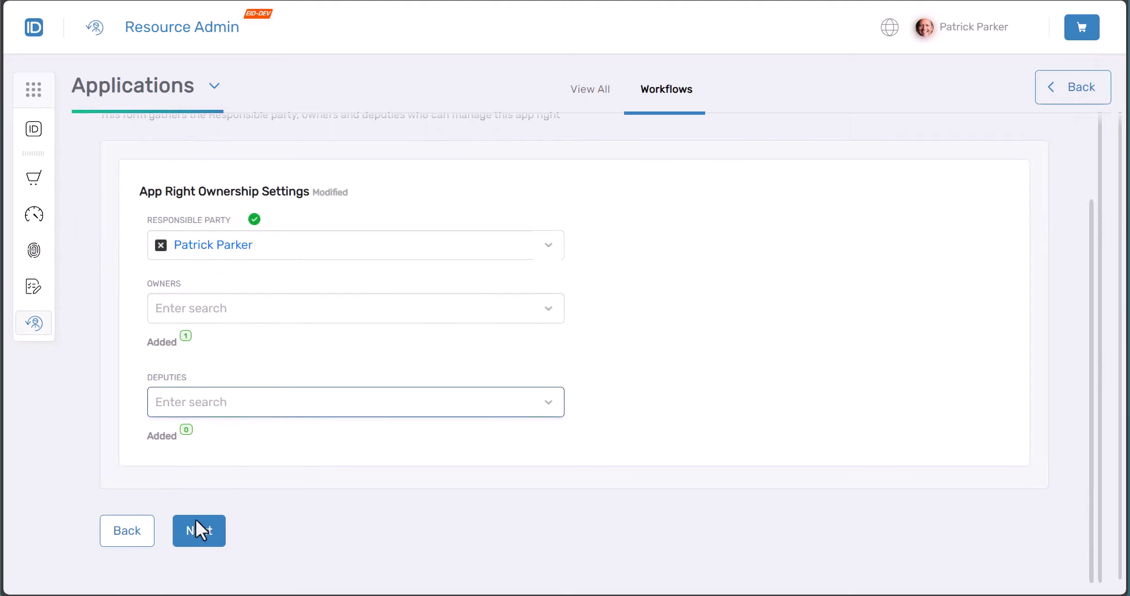
pyautogui.click(199, 536)
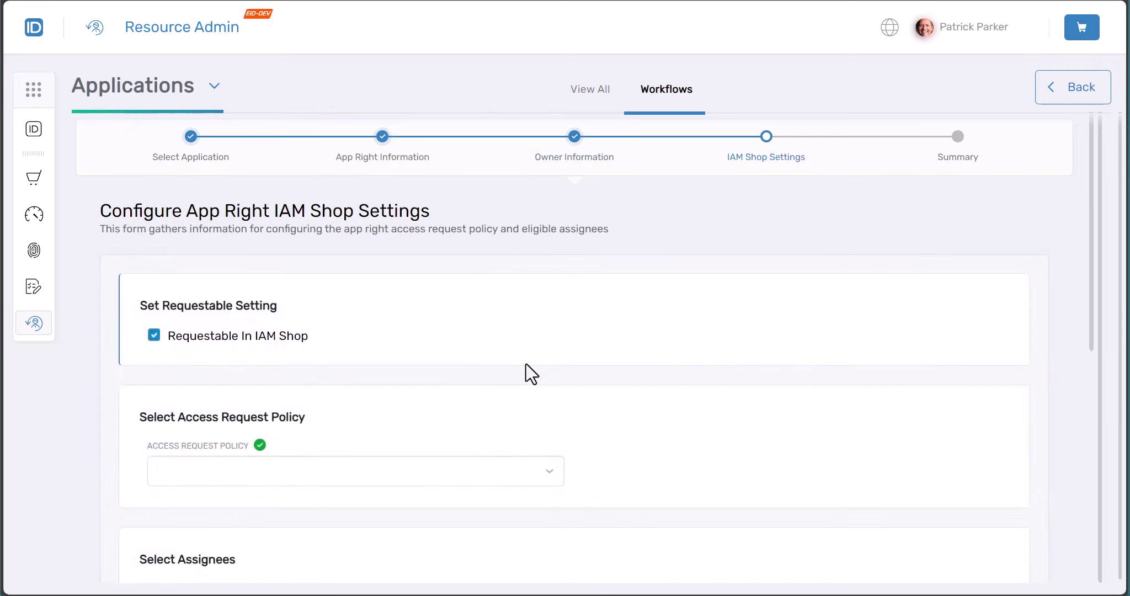
# - Set the access request policy to PBAC Approval
pyautogui.scroll(-1, 527, 364)
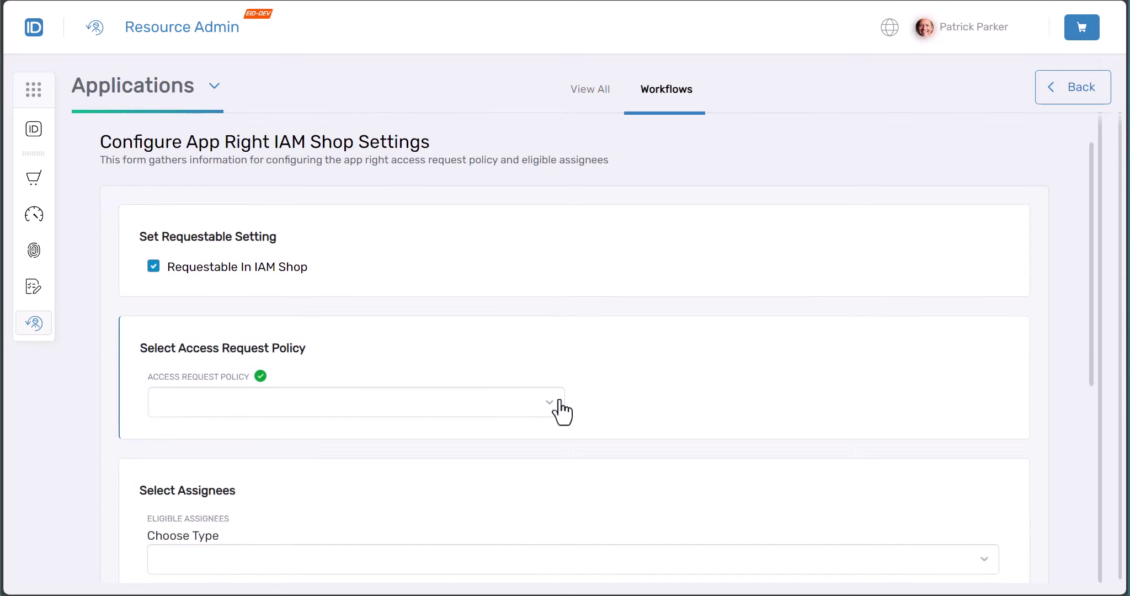
pyautogui.click(454, 394)
pyautogui.write('pba')
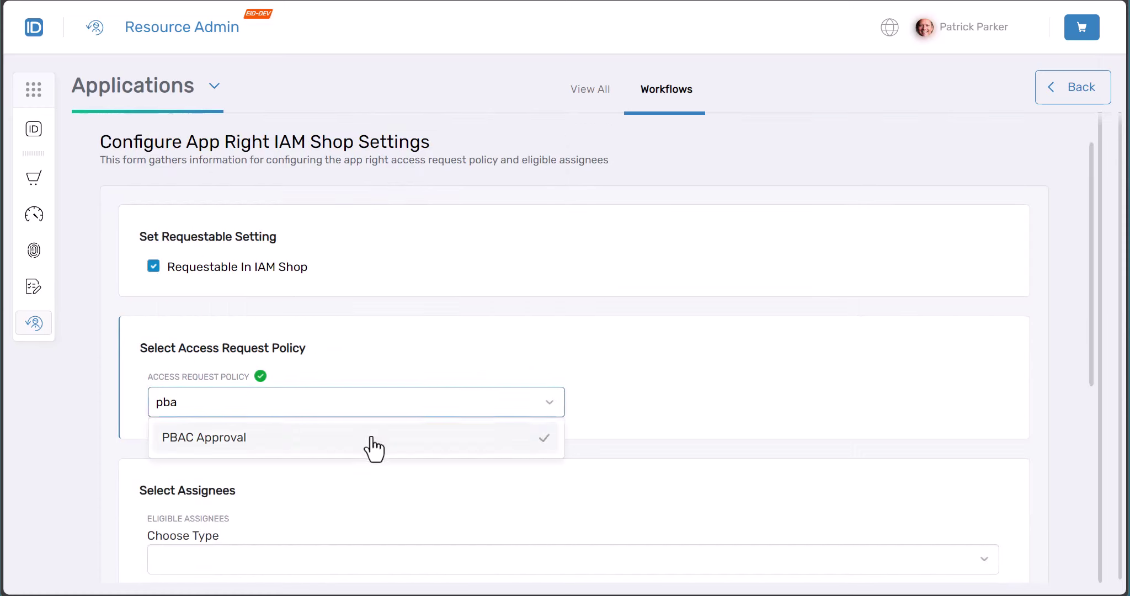
pyautogui.click(373, 442)
# - Add Management Role VIS-Person-Self as an eligible assignee and continue to the summary
pyautogui.scroll(-4, 354, 414)
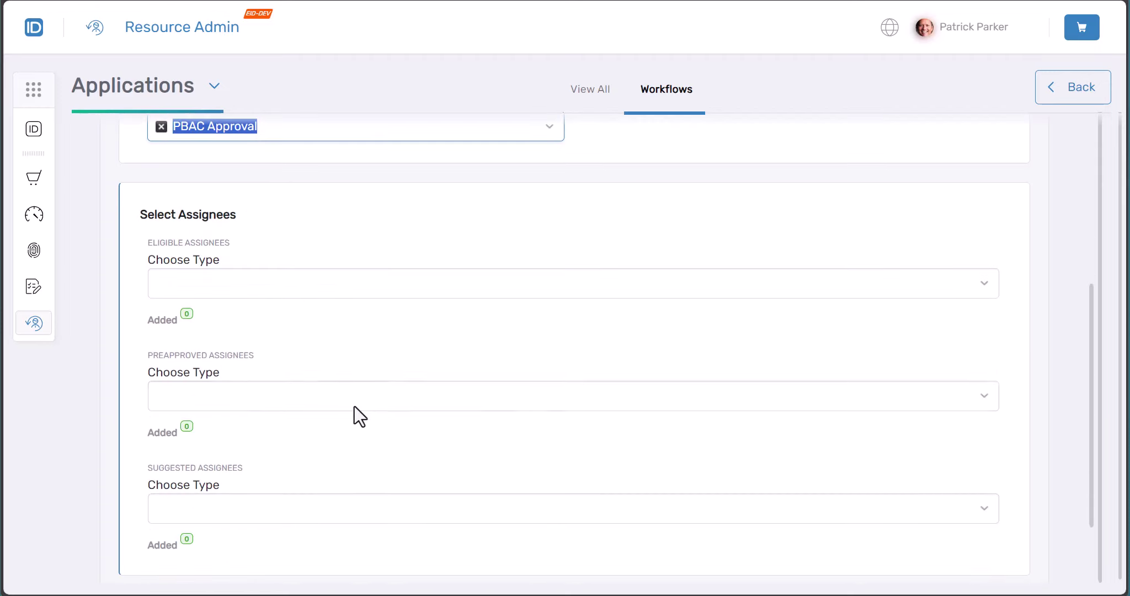
pyautogui.click(224, 273)
pyautogui.write('mana')
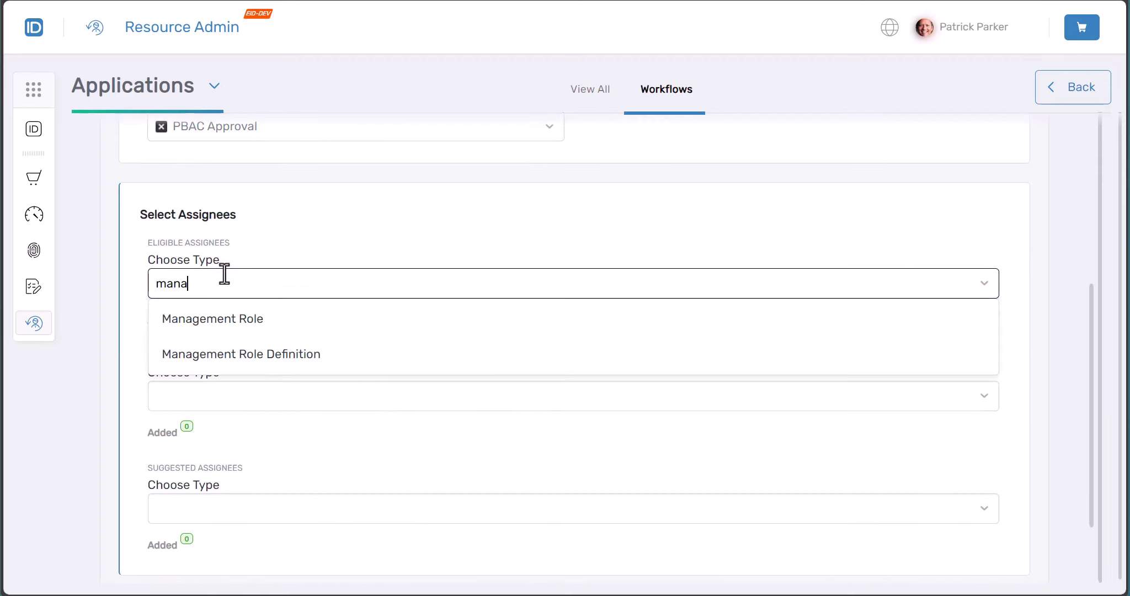
pyautogui.click(237, 319)
pyautogui.click(222, 320)
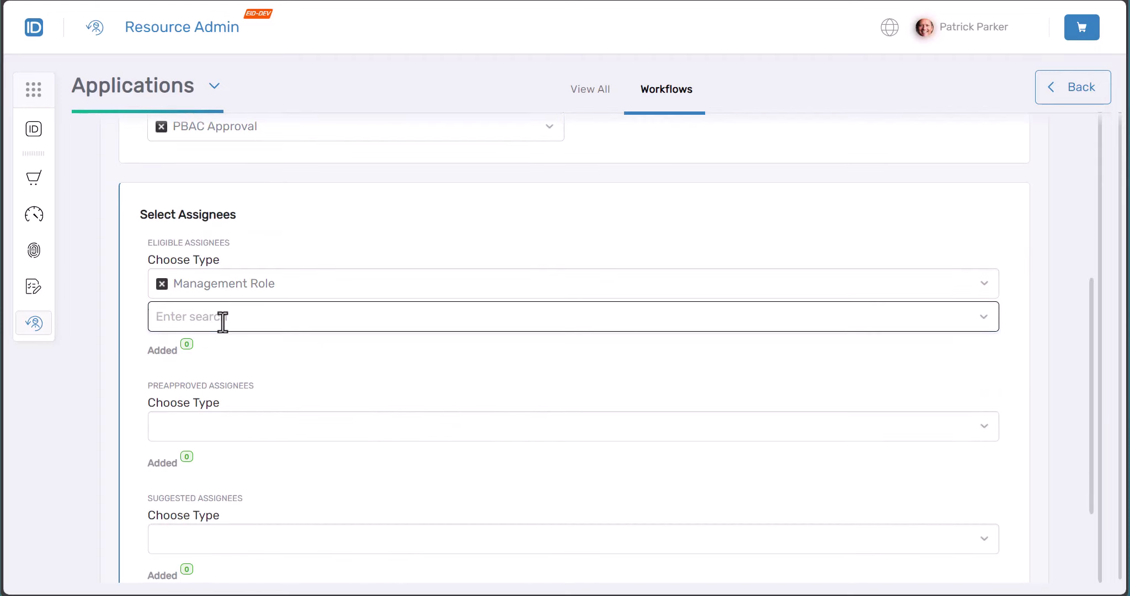
pyautogui.write('vis-per')
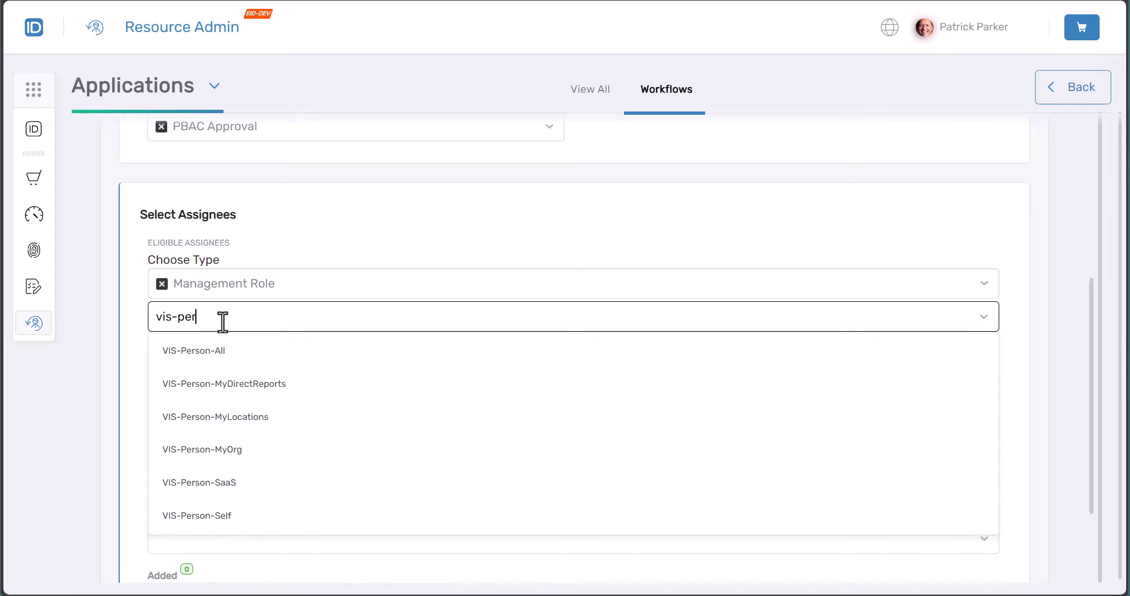
pyautogui.click(237, 514)
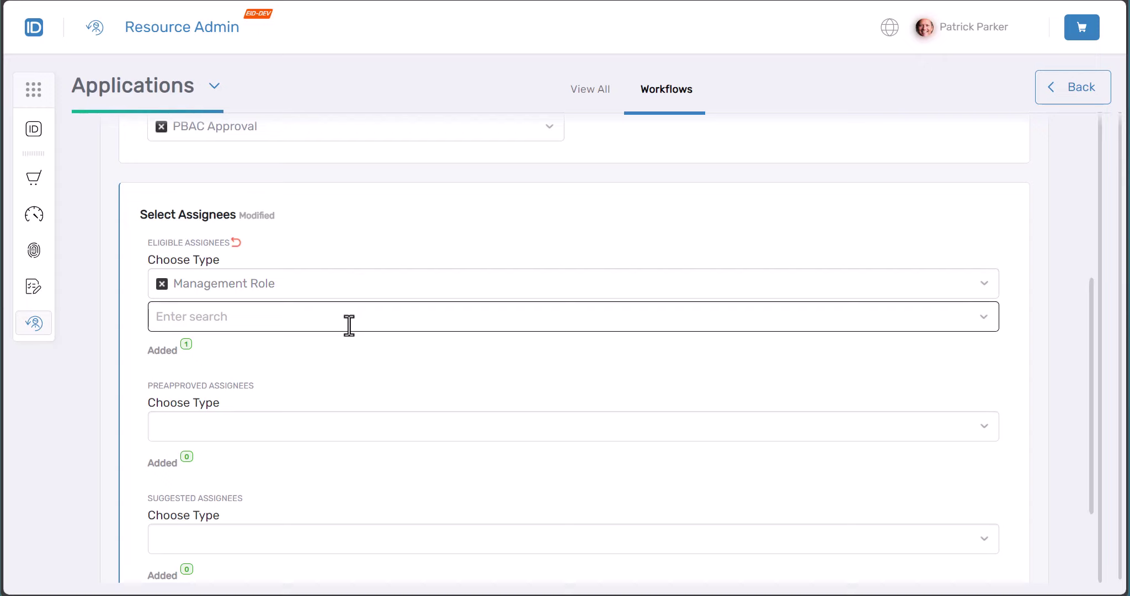
pyautogui.scroll(-3, 358, 387)
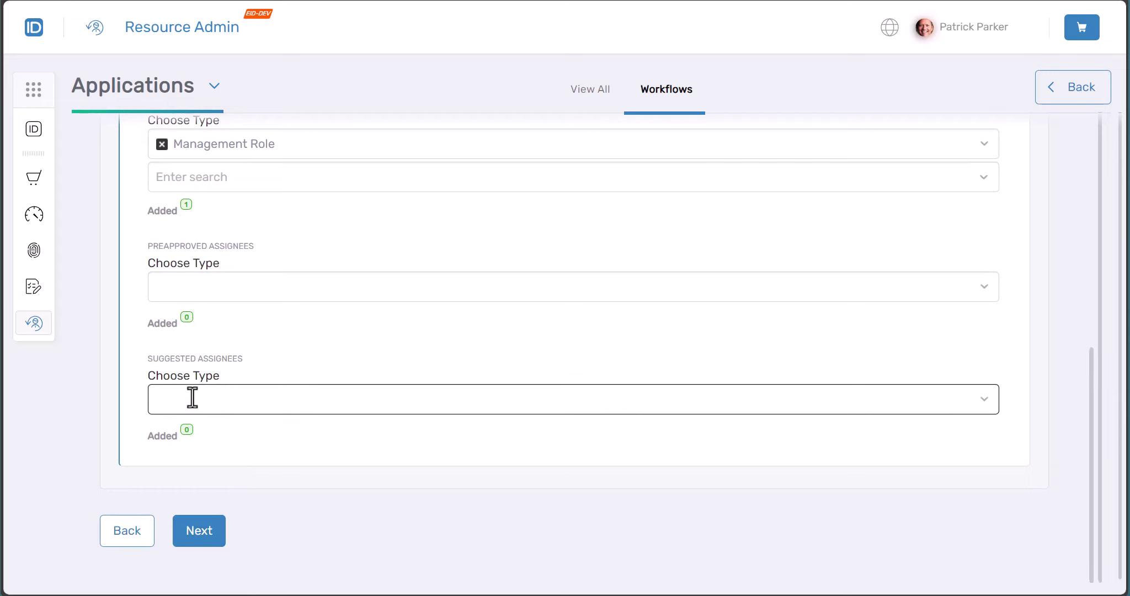
pyautogui.click(207, 533)
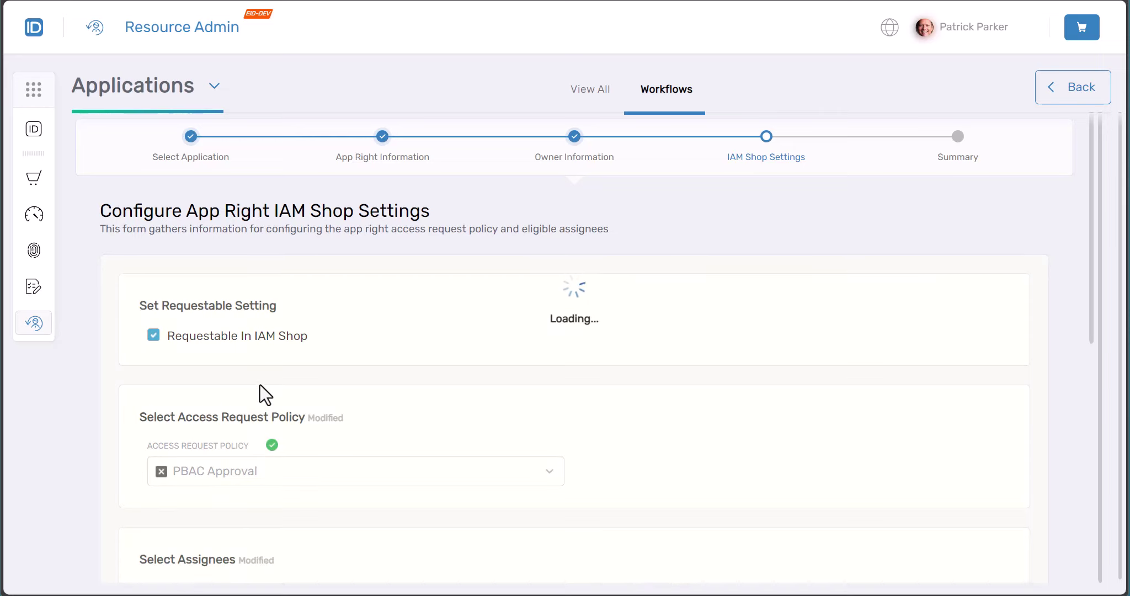
# - Submit the Delete Video app right from the summary page
pyautogui.scroll(-10, 362, 355)
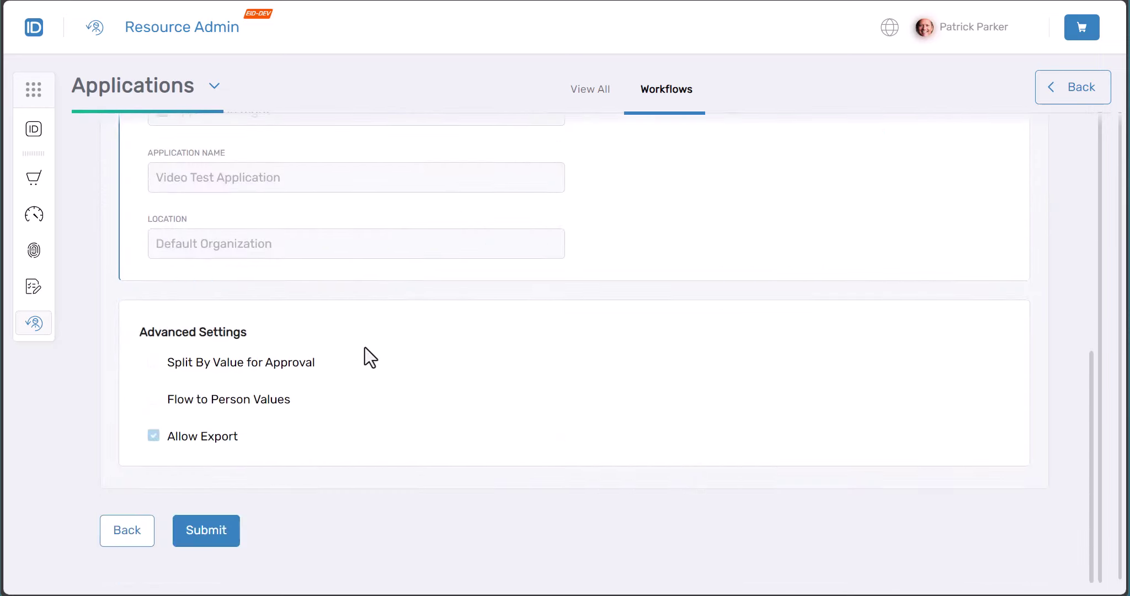
pyautogui.click(208, 530)
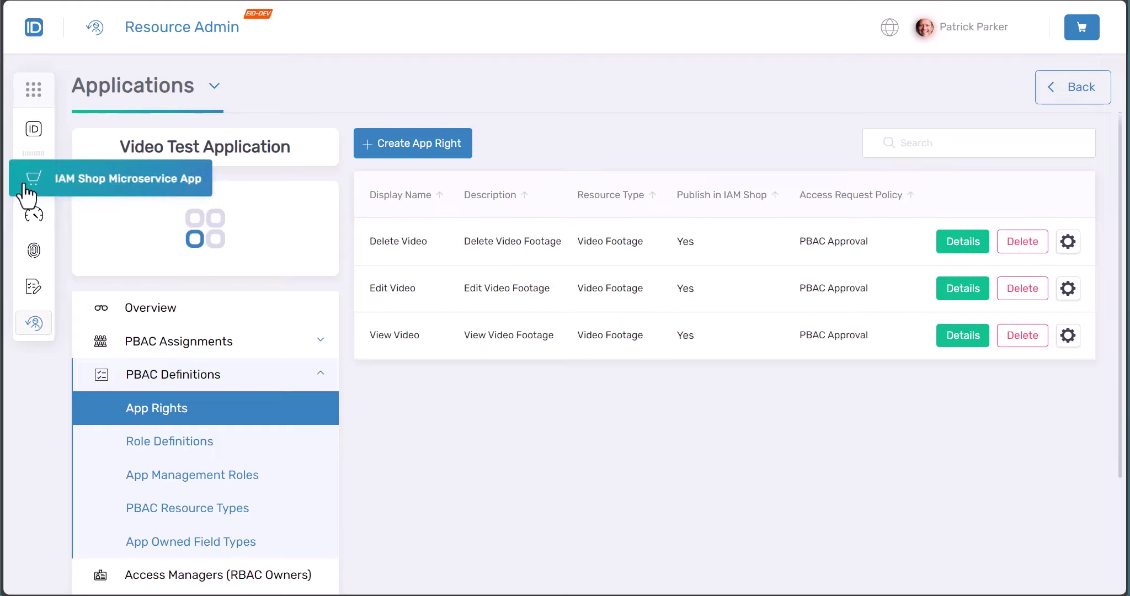
# - Open IAM Shop in a new browser tab
pyautogui.rightClick(55, 184)
pyautogui.click(73, 191)
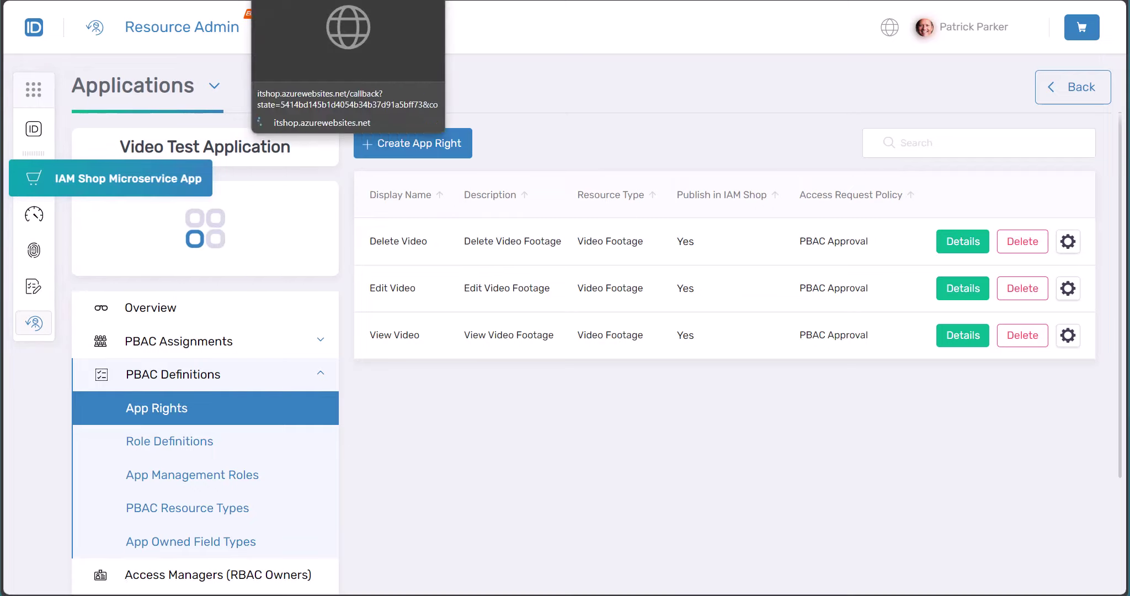
pyautogui.click(331, 1)
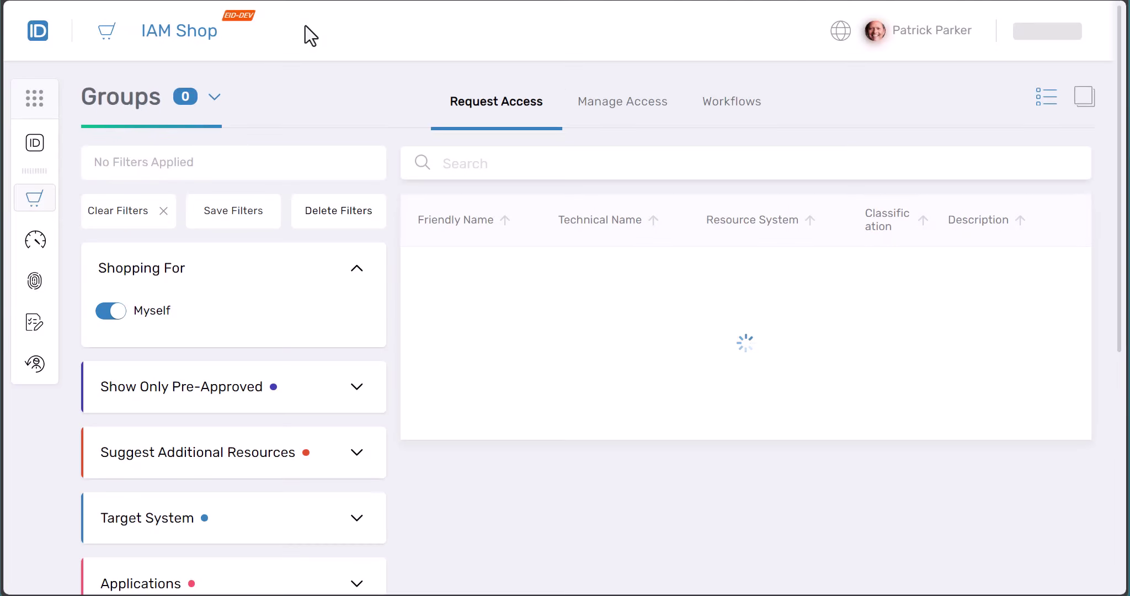
# - Browse Applications, search 'vide' and request access to Video Test Application
pyautogui.click(156, 113)
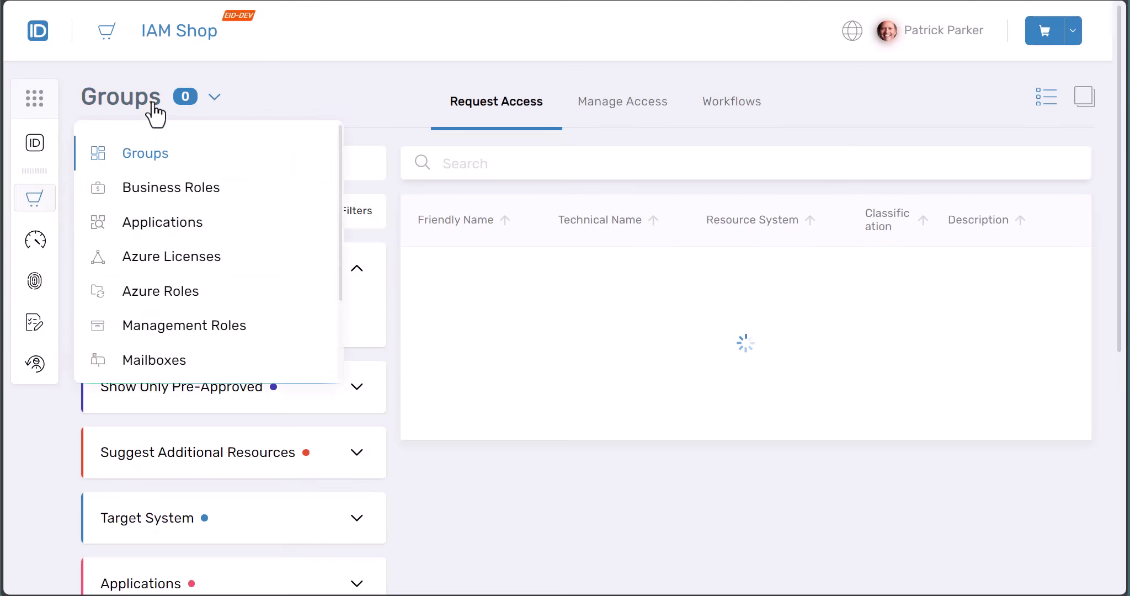
pyautogui.click(161, 223)
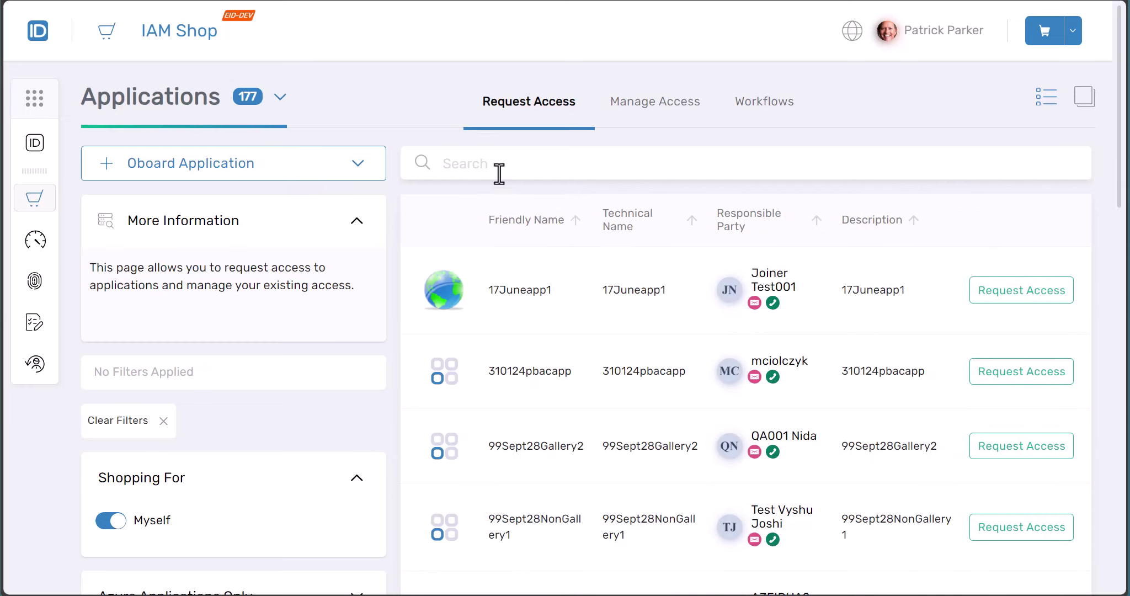
pyautogui.click(499, 168)
pyautogui.write('vide')
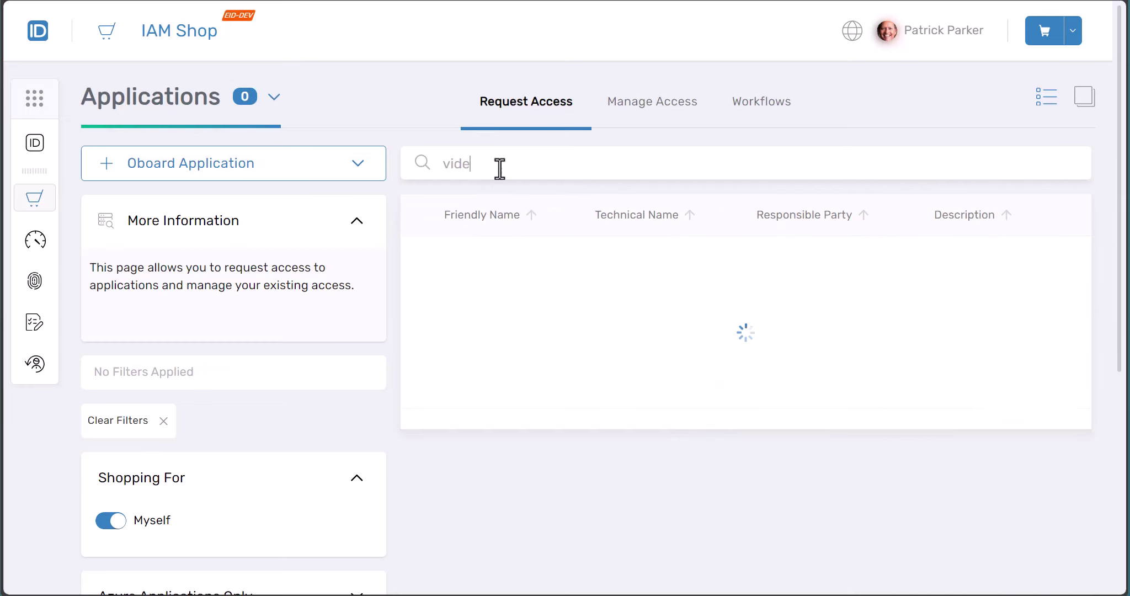
pyautogui.click(1011, 292)
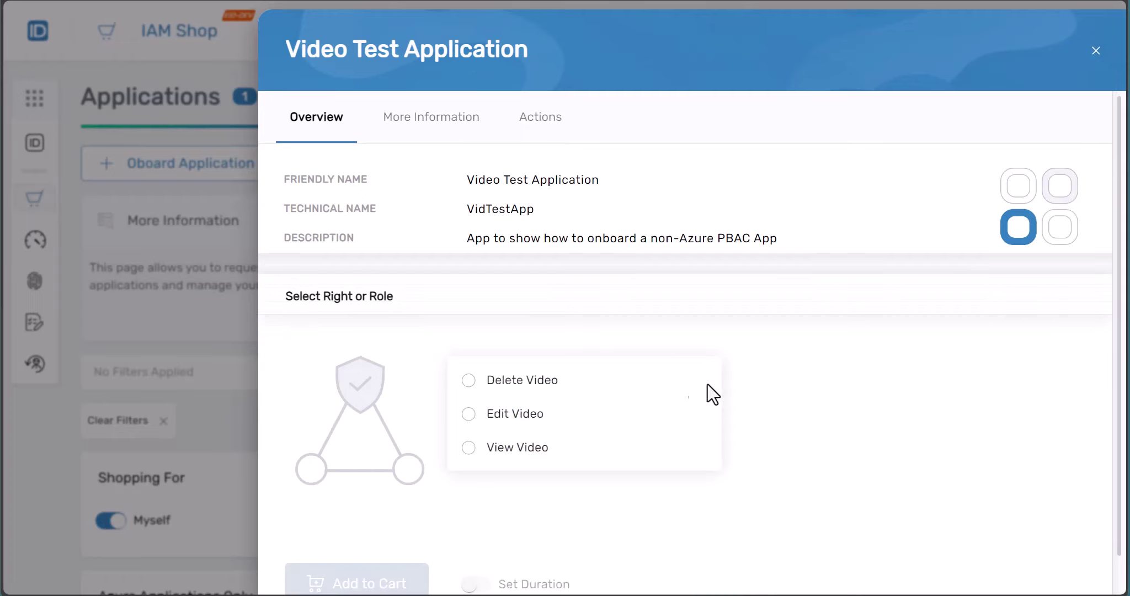
# - Select Delete Video, then change the requested right to View Video
pyautogui.click(531, 381)
pyautogui.scroll(-5, 597, 409)
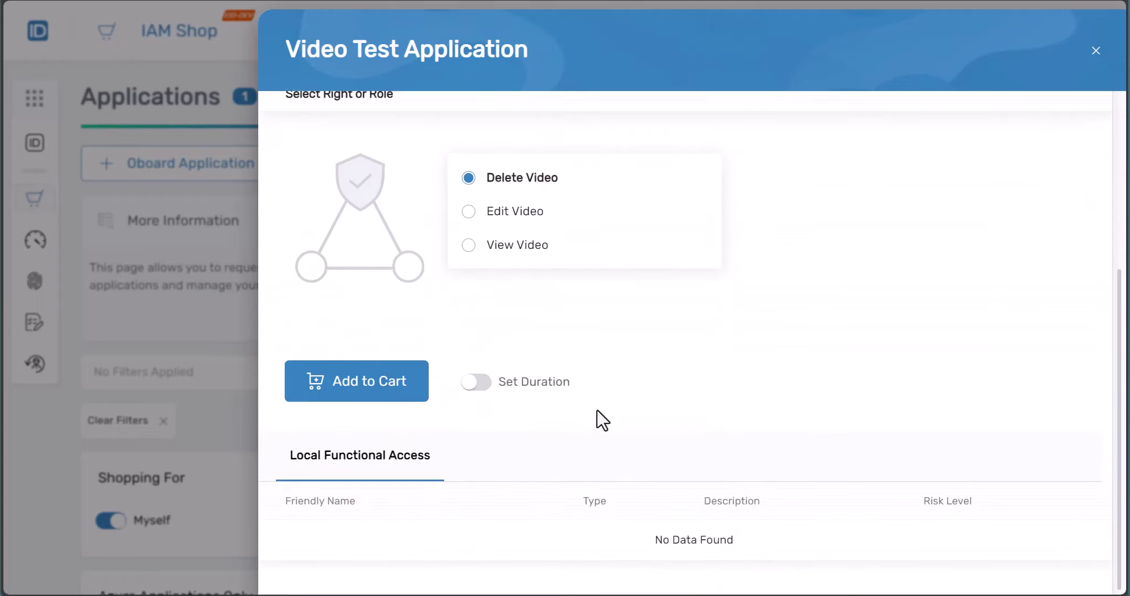
pyautogui.scroll(5, 597, 410)
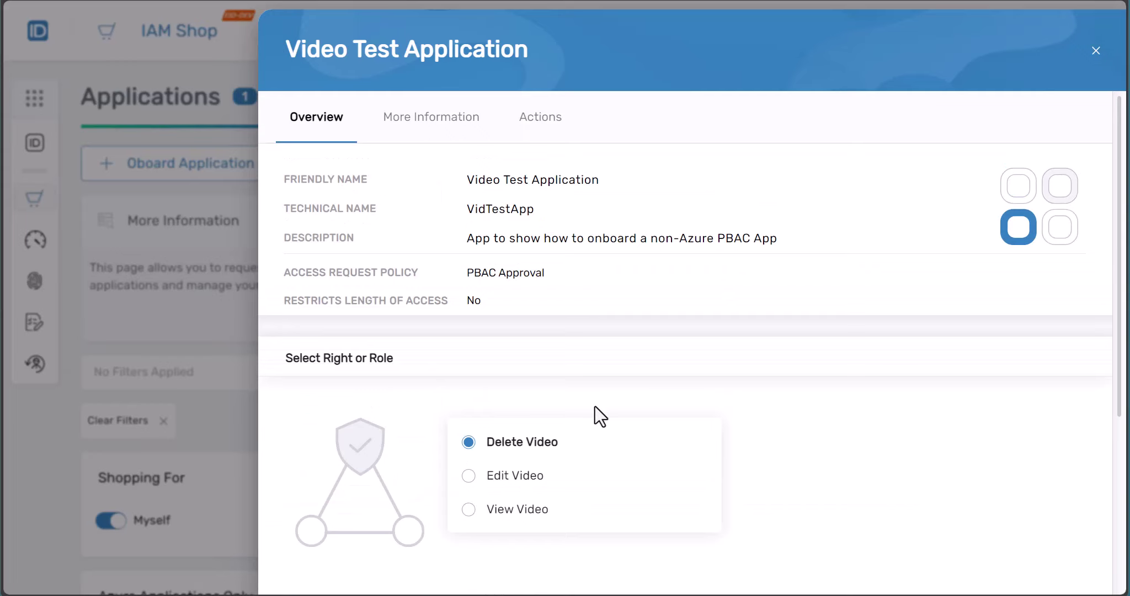
pyautogui.scroll(-4, 568, 399)
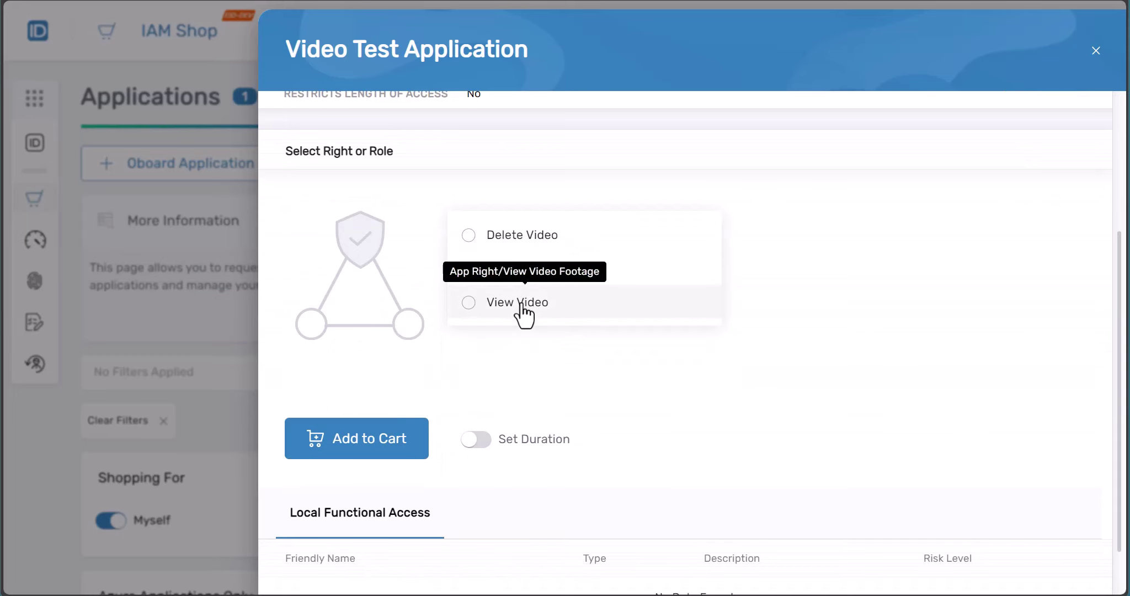
pyautogui.click(521, 306)
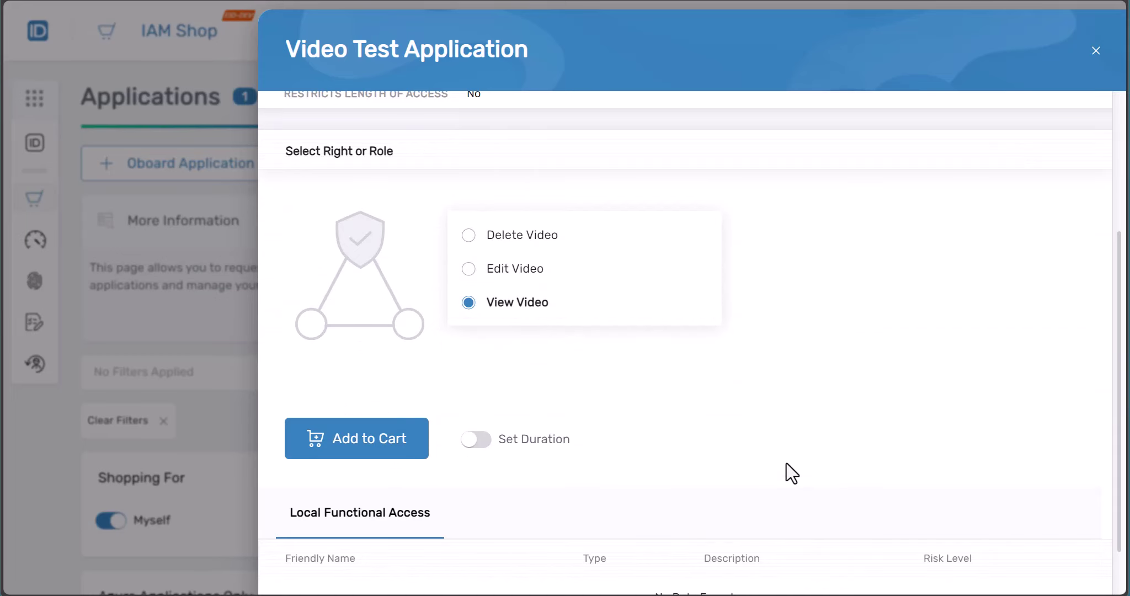
pyautogui.scroll(4, 785, 466)
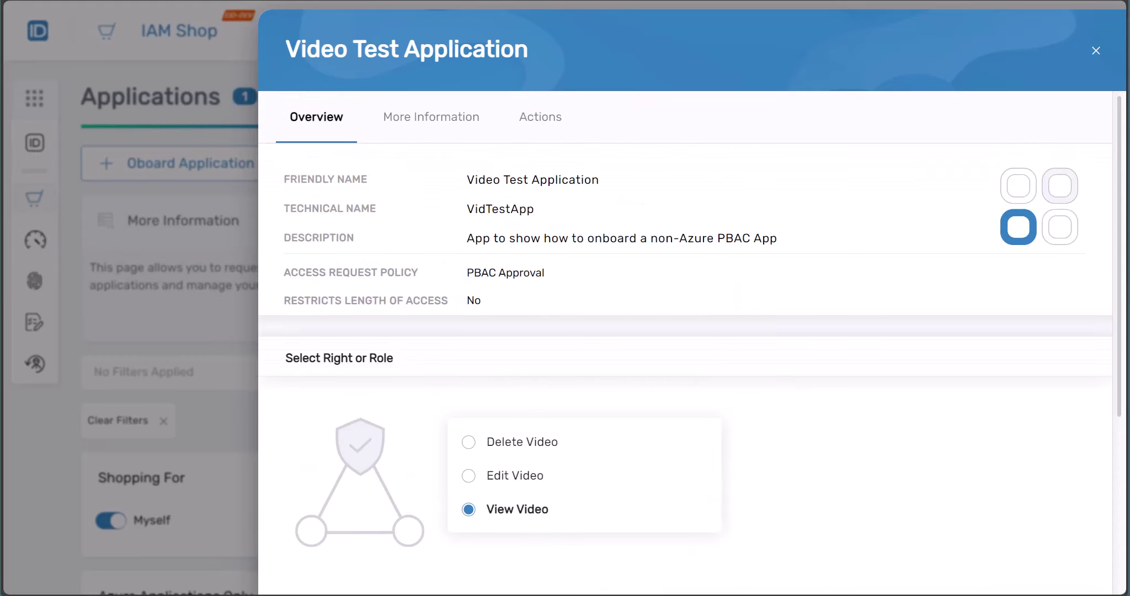